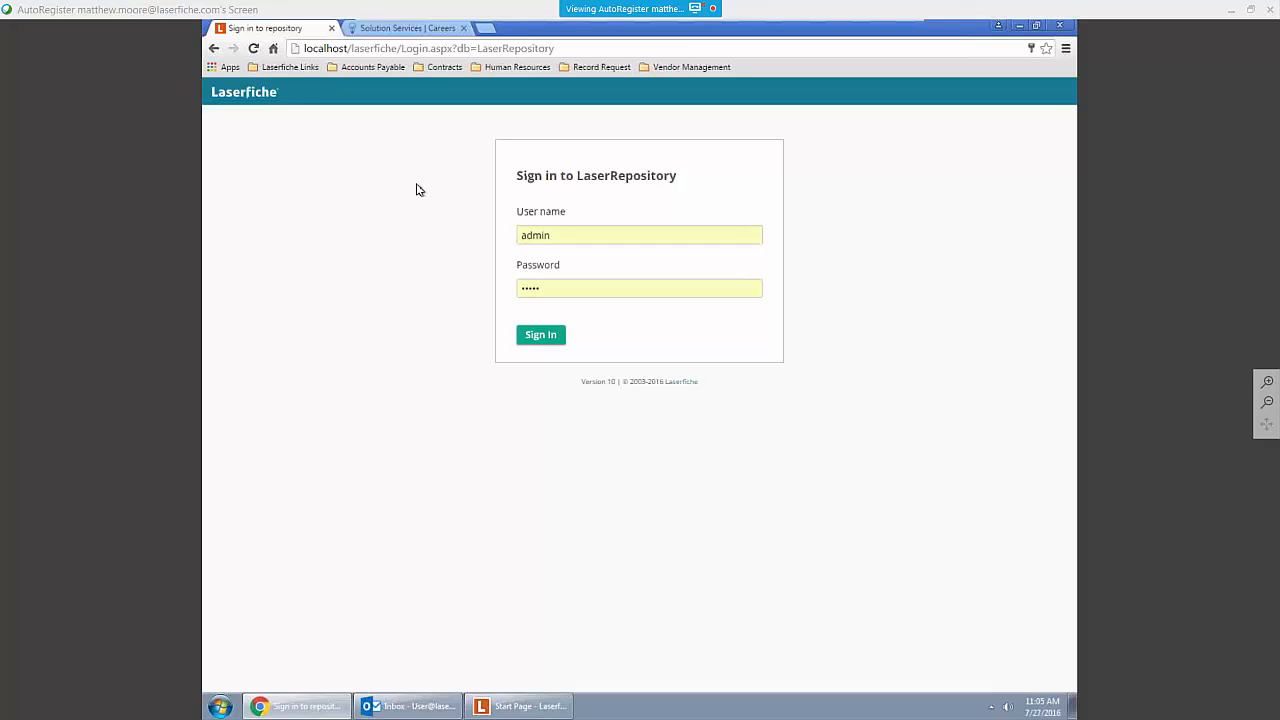
# Step: Sign in to LaserRepository and view the City Records subfolders in the folder tree
pyautogui.click(518, 706)
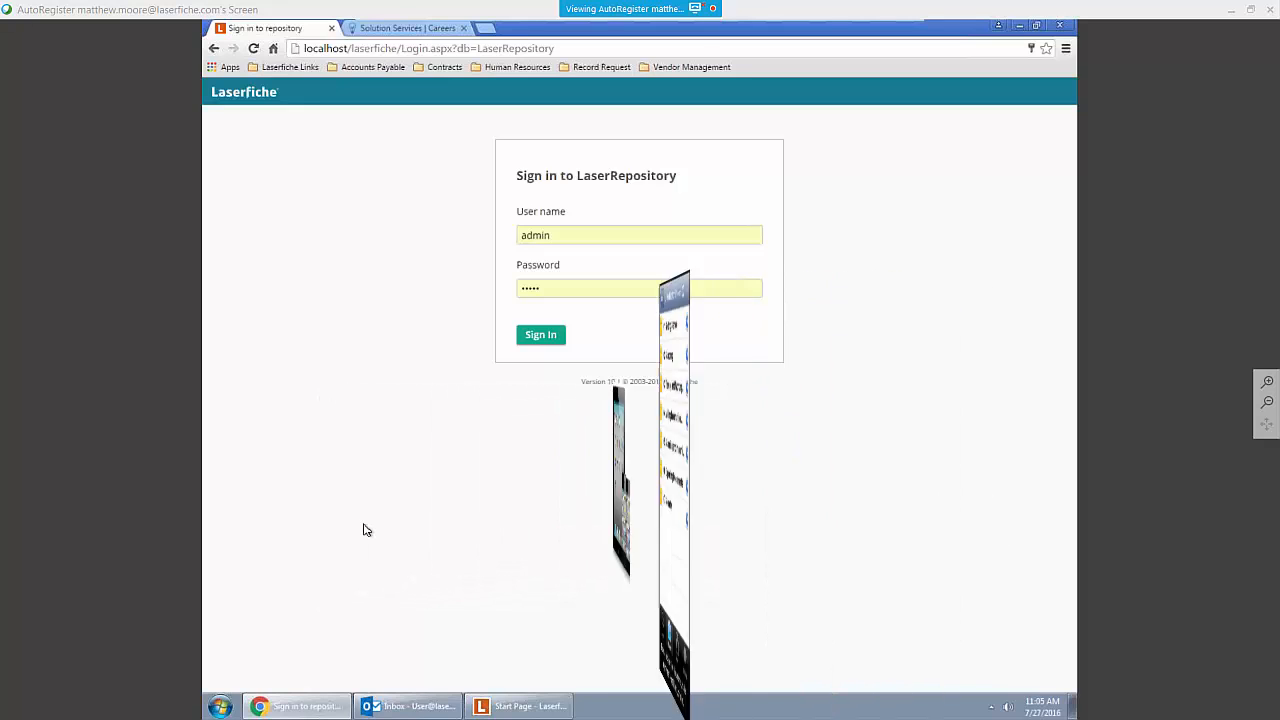
pyautogui.click(531, 336)
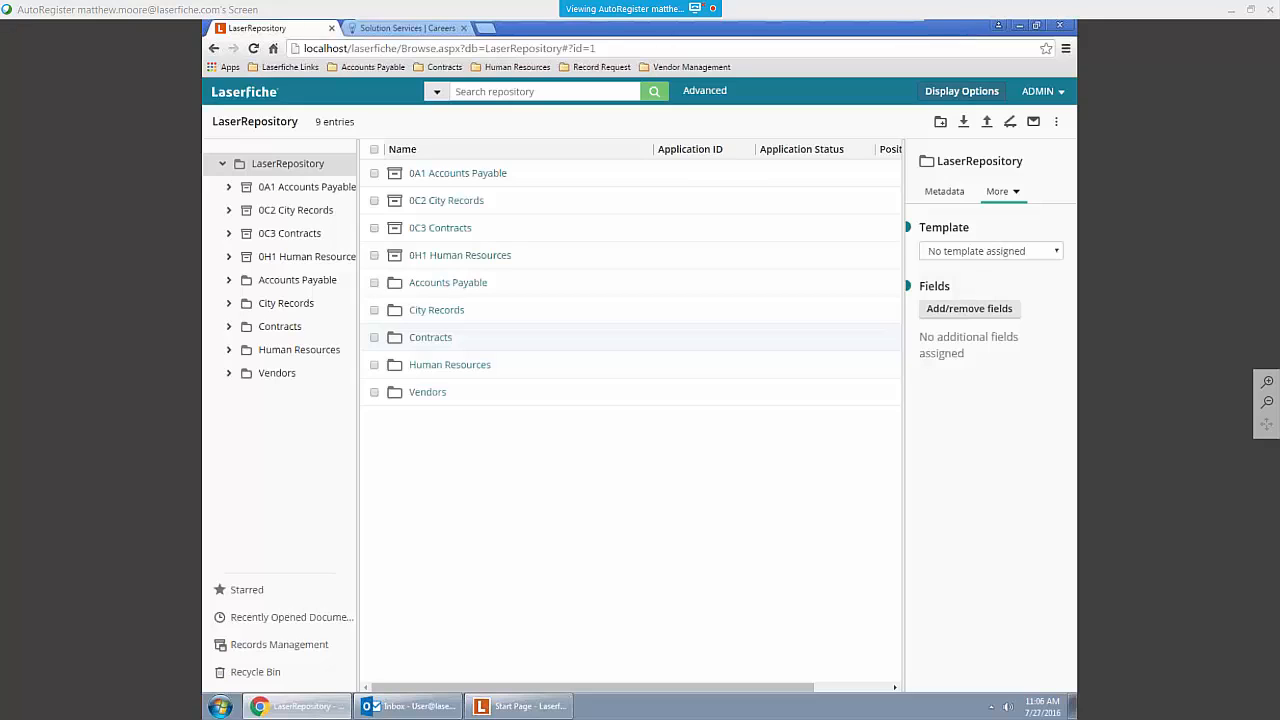
pyautogui.click(229, 304)
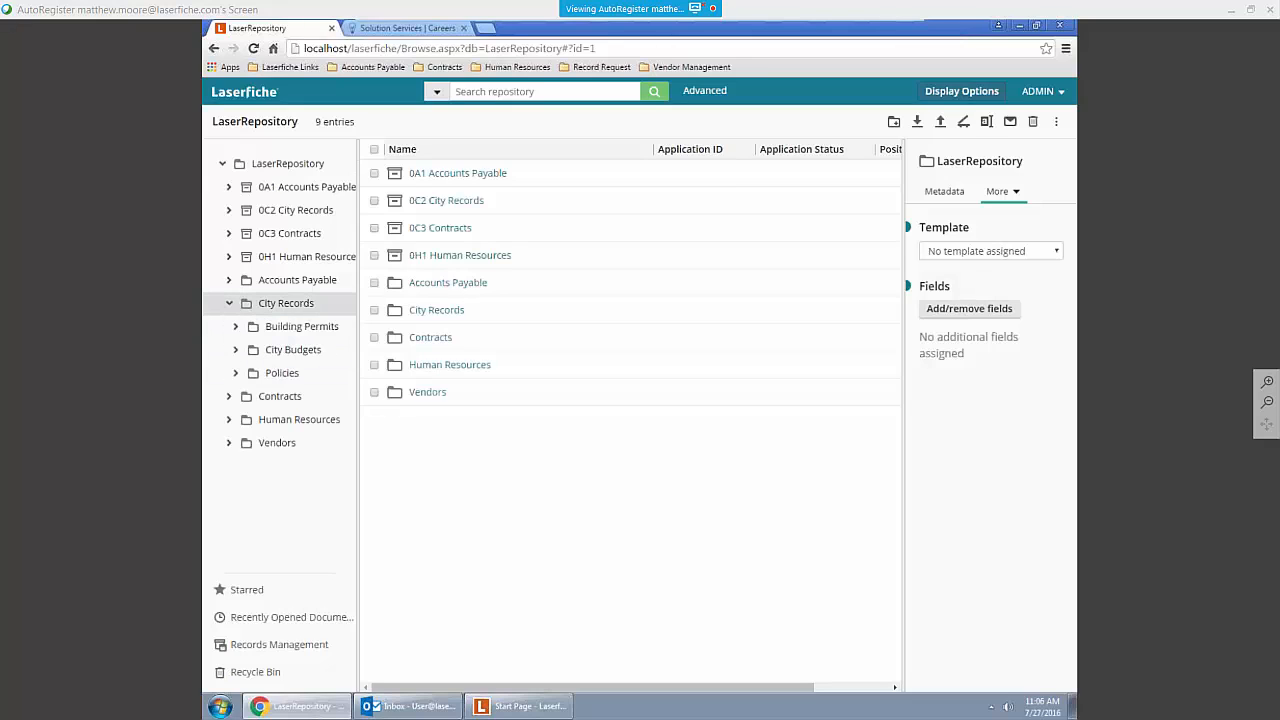
pyautogui.click(229, 305)
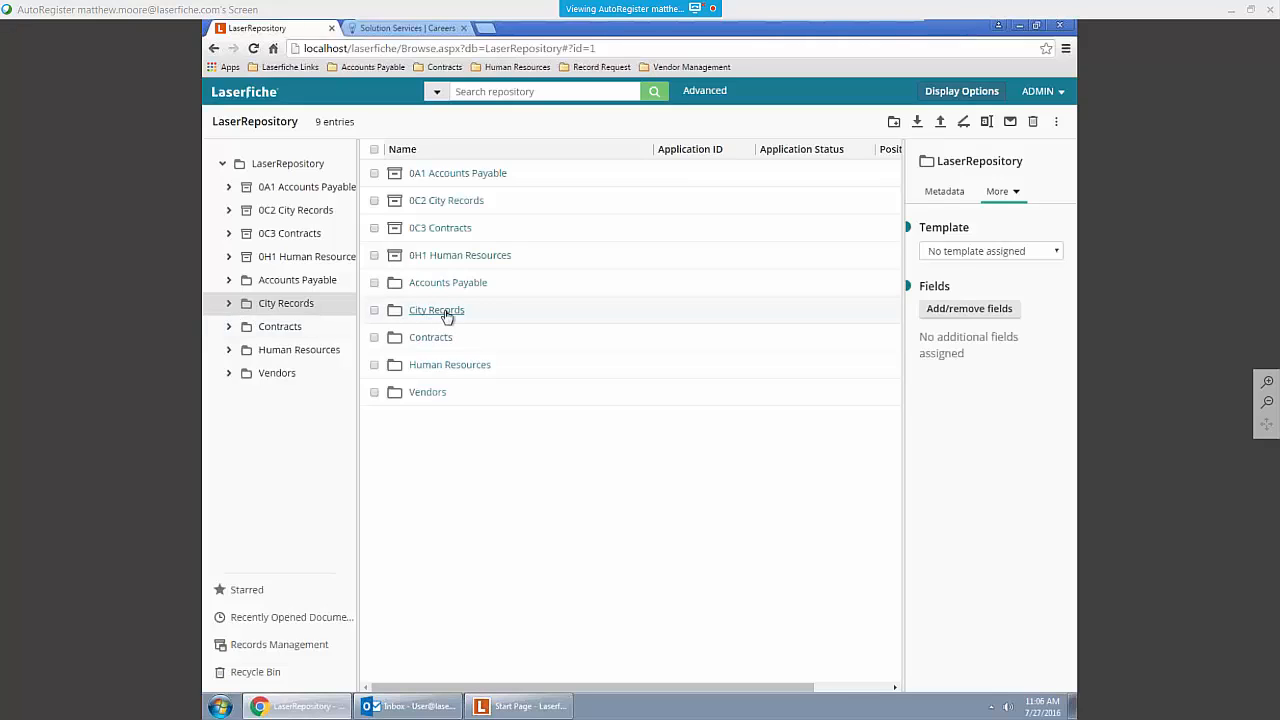
pyautogui.click(500, 91)
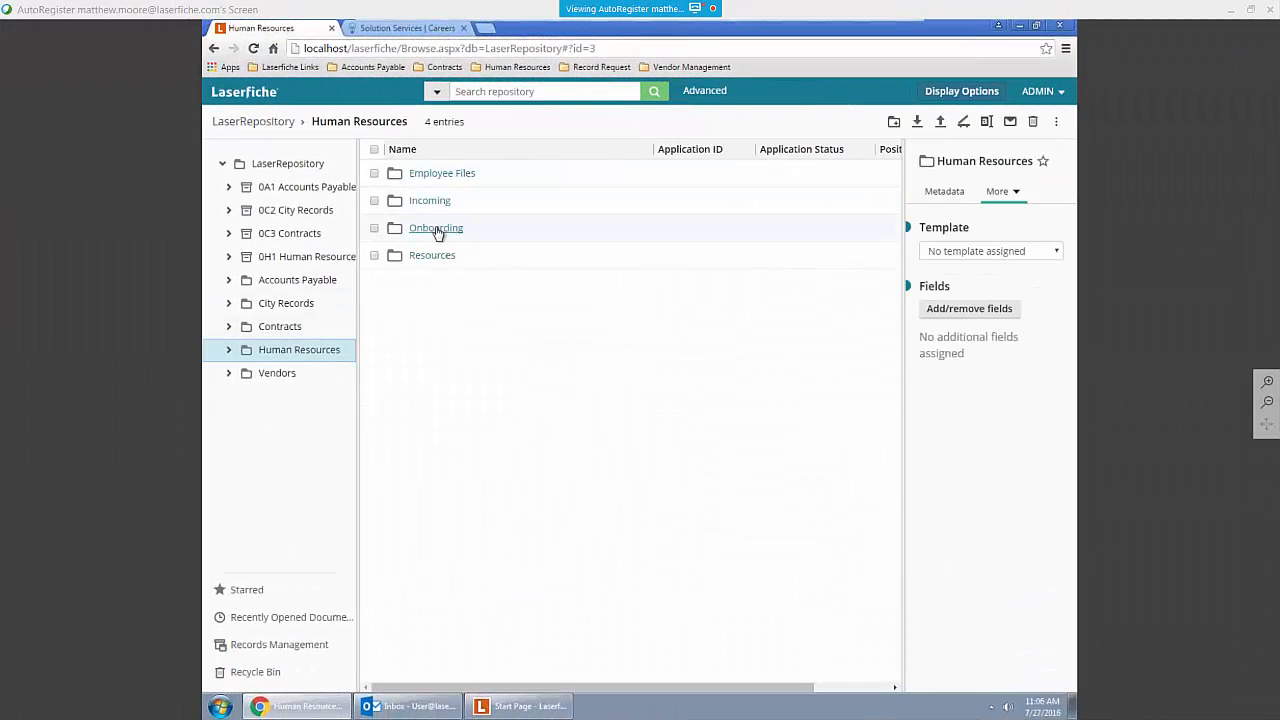
# Step: Open the Office Manager applicant's job application from their folder under Human Resources, Onboarding, 2. Under Consideration
pyautogui.click(437, 231)
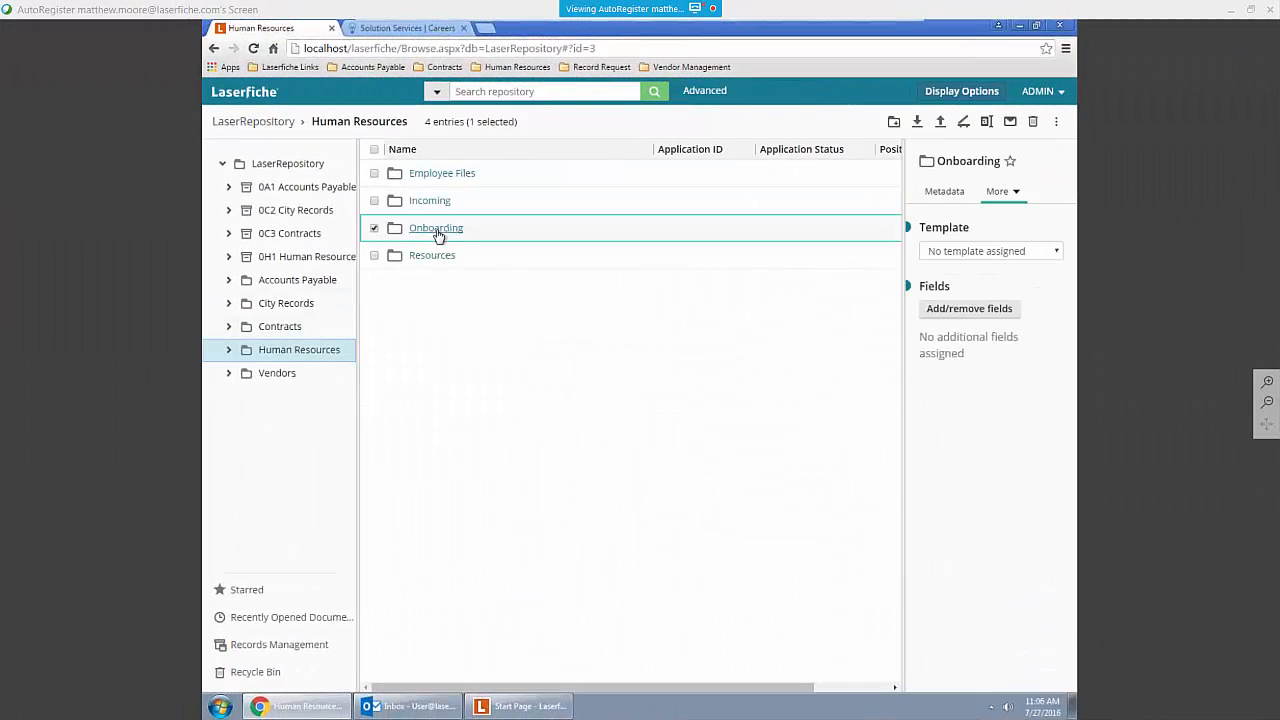
pyautogui.click(437, 231)
pyautogui.click(447, 200)
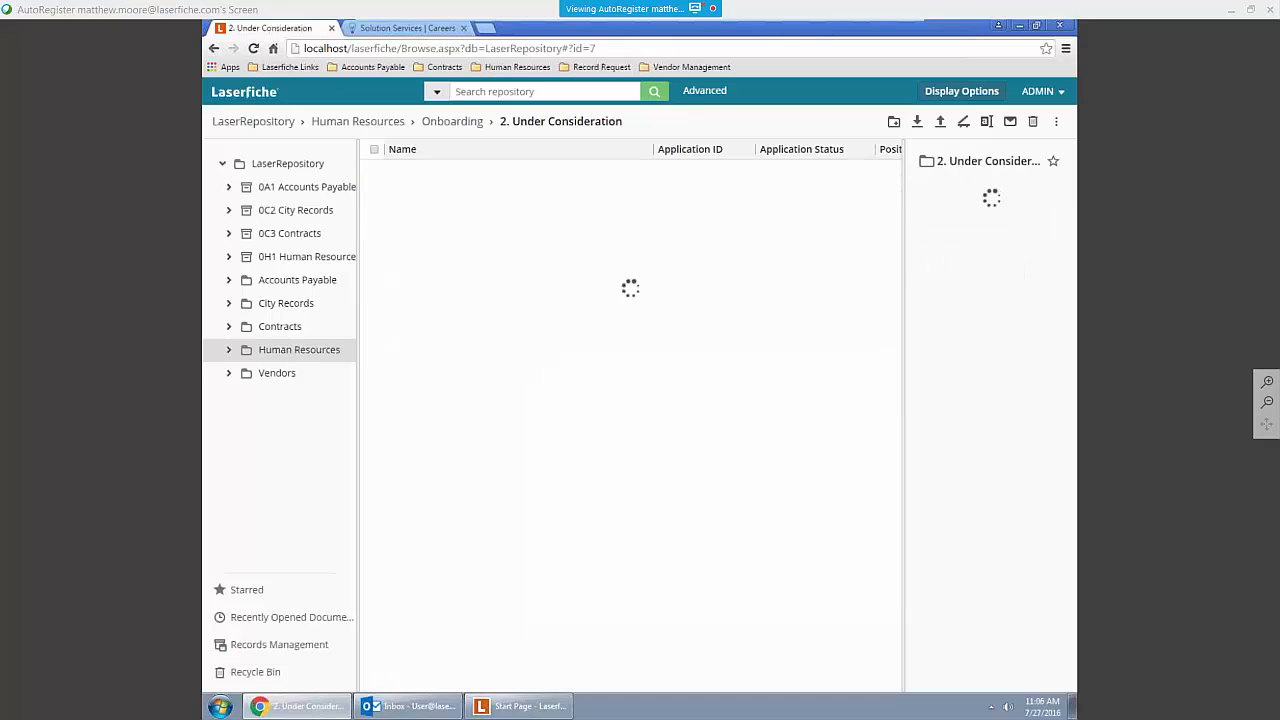
pyautogui.click(440, 203)
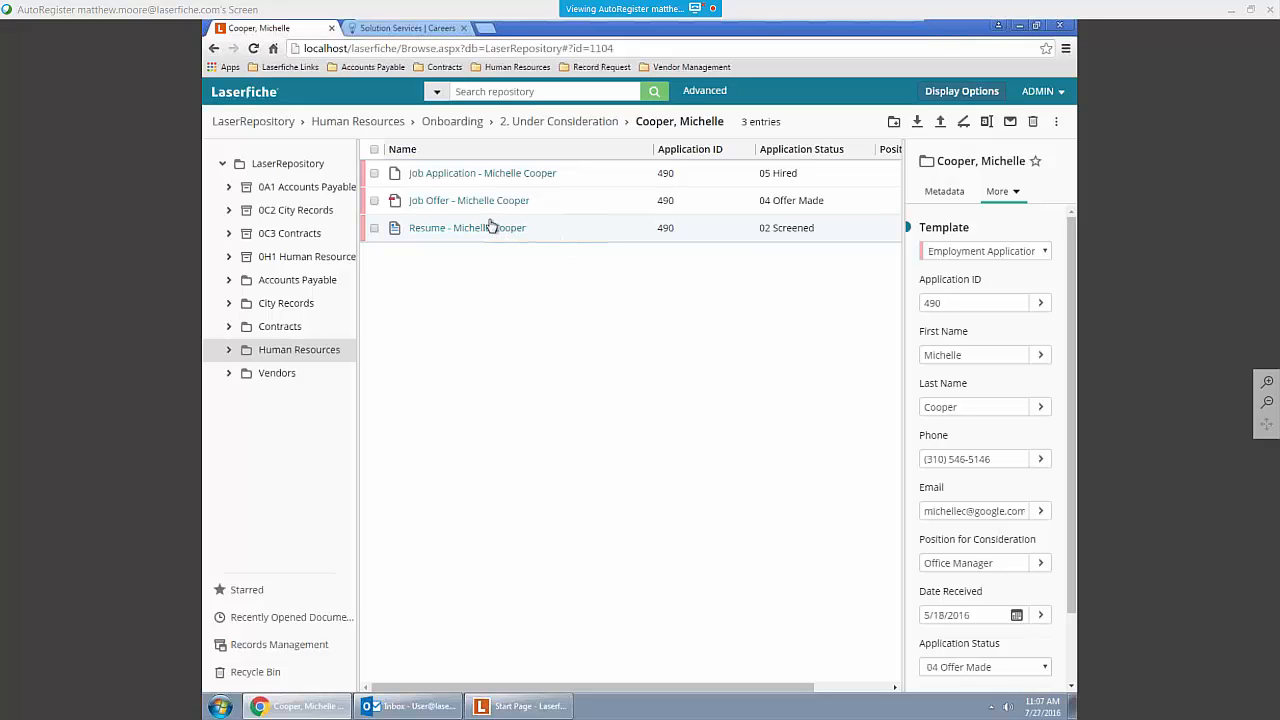
pyautogui.click(422, 175)
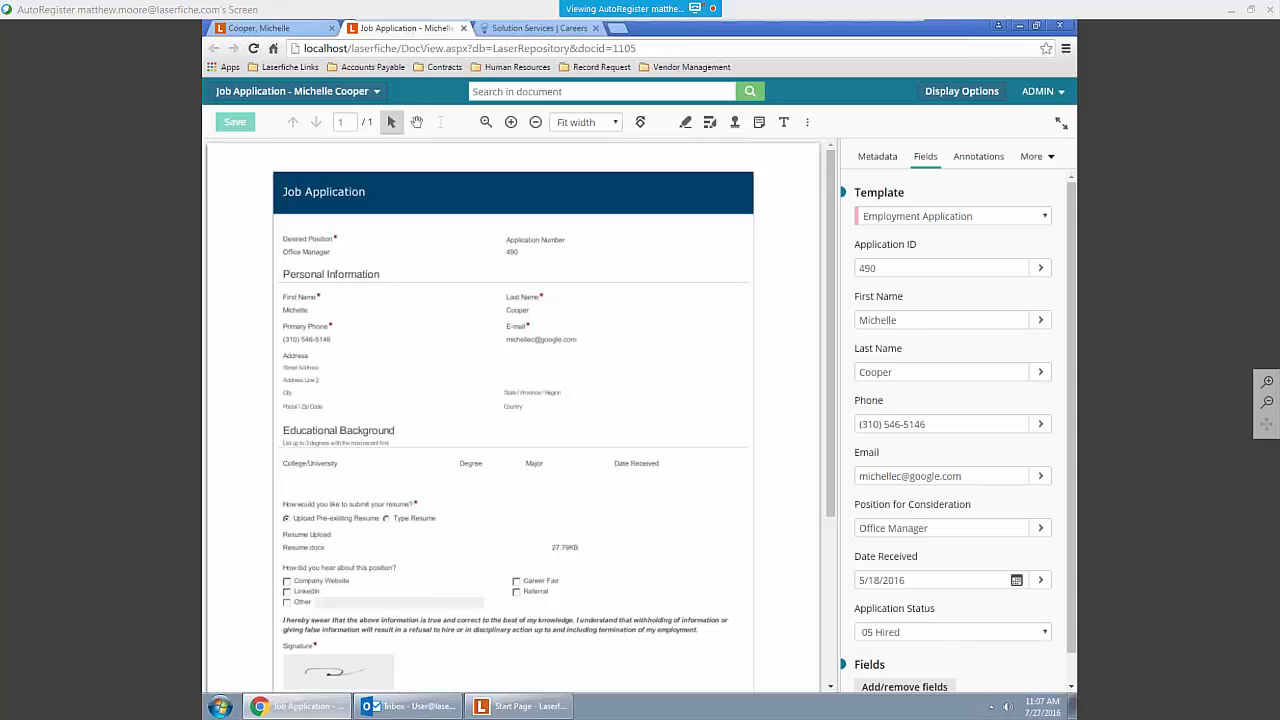
# Step: Highlight the desired position, first name and last name values on the application, and redact the primary phone number
pyautogui.click(692, 123)
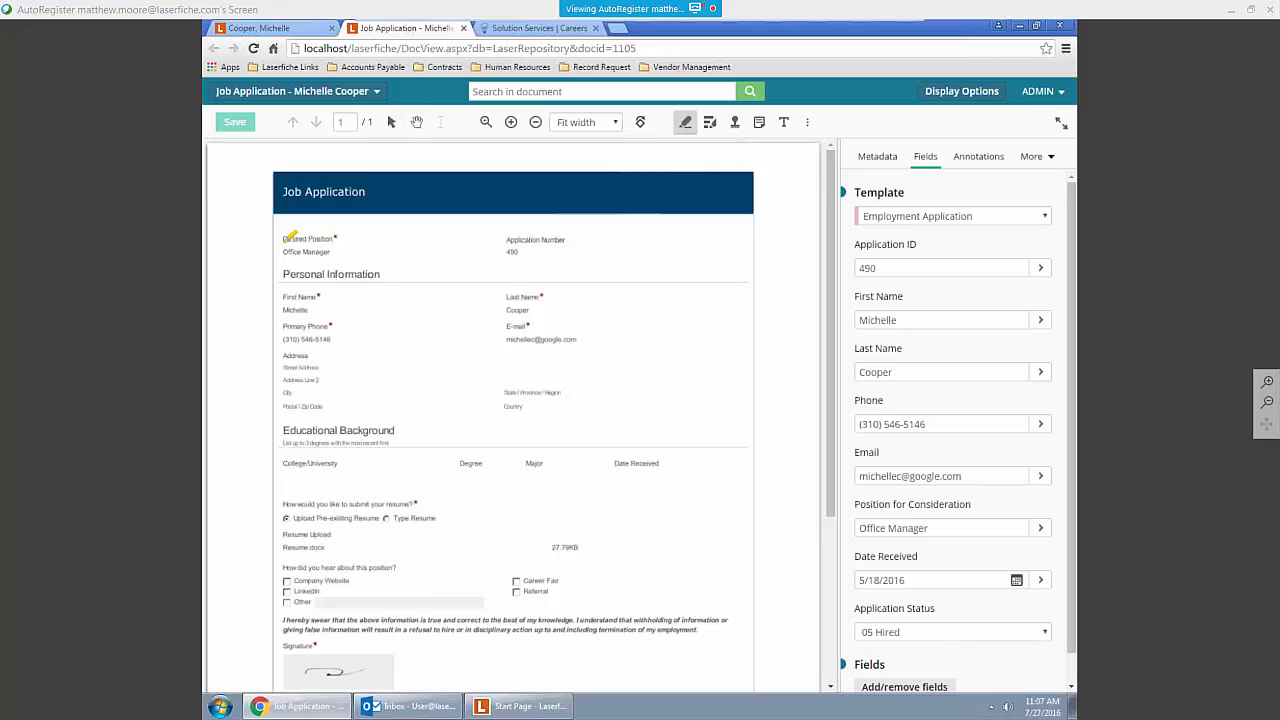
pyautogui.moveTo(284, 250); pyautogui.dragTo(340, 252)
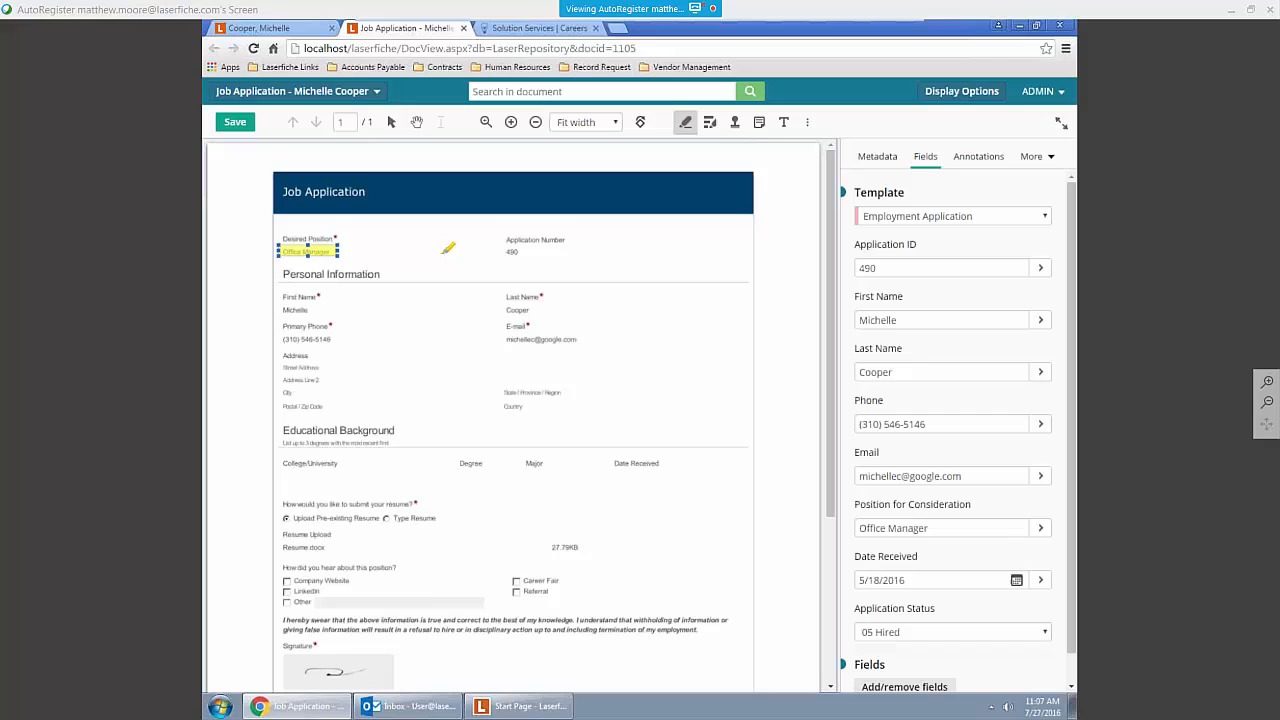
pyautogui.click(296, 310)
pyautogui.moveTo(296, 310); pyautogui.dragTo(326, 310)
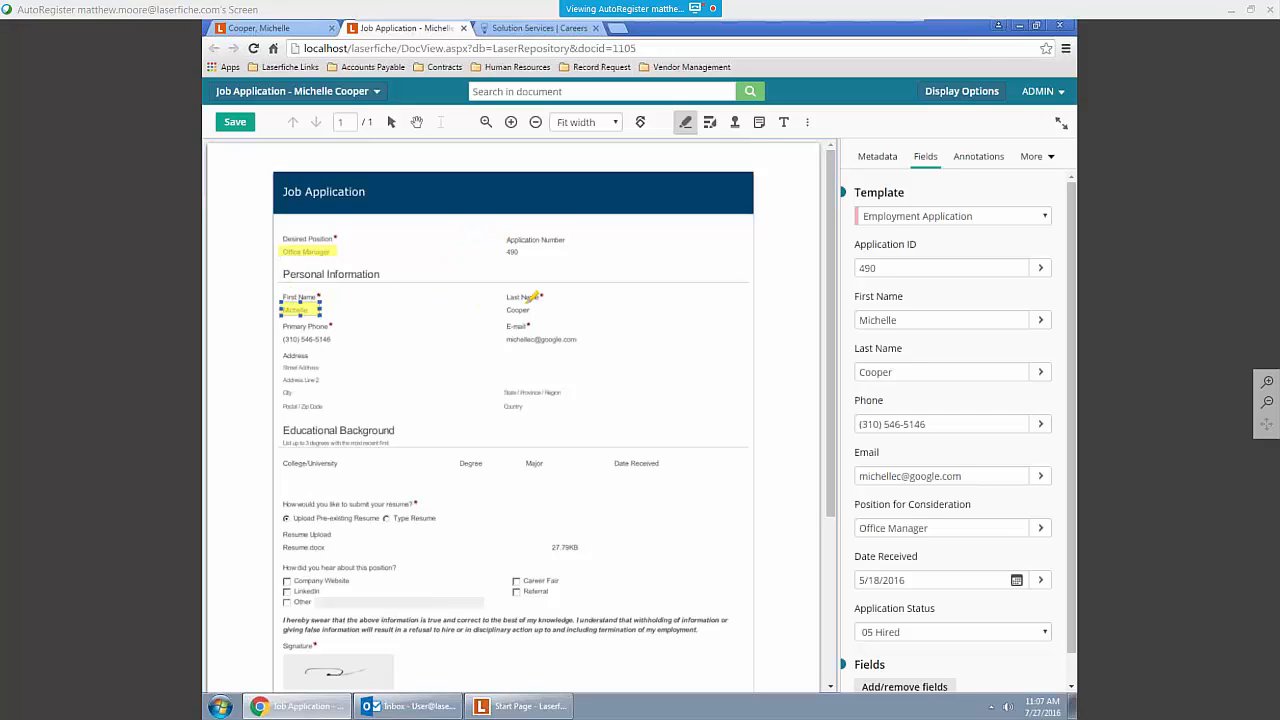
pyautogui.moveTo(507, 310); pyautogui.dragTo(541, 311)
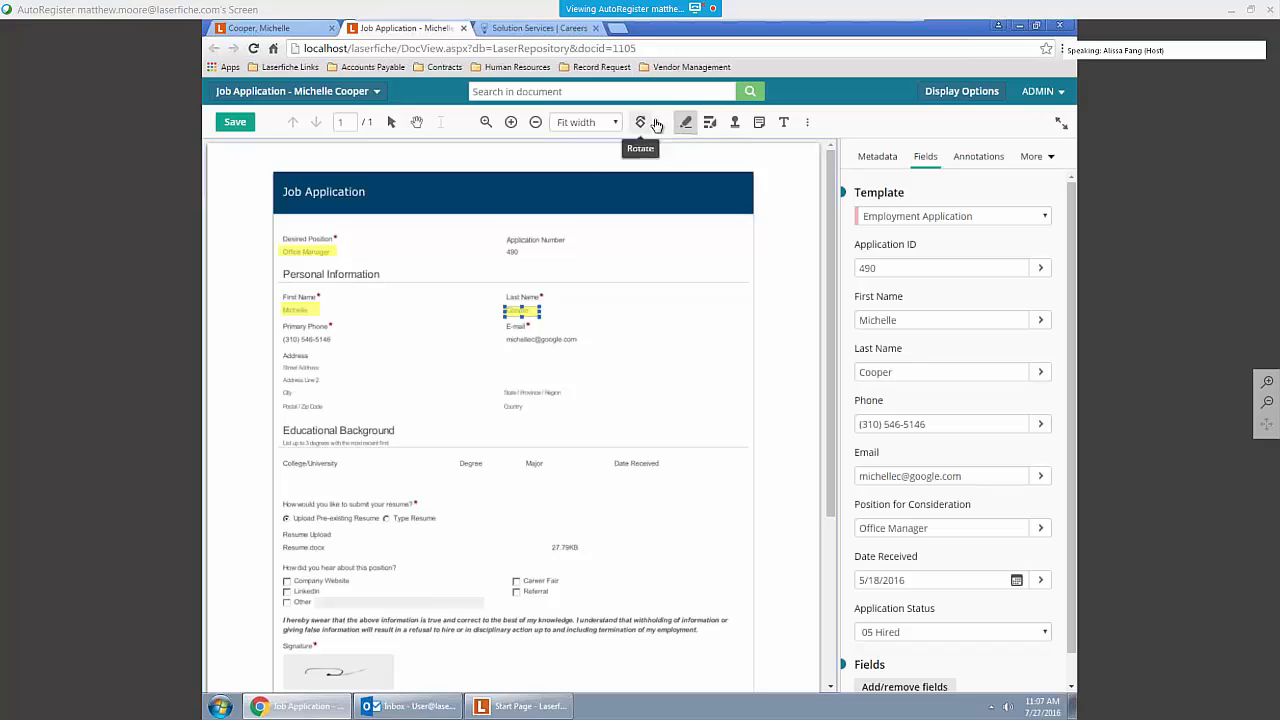
pyautogui.click(709, 122)
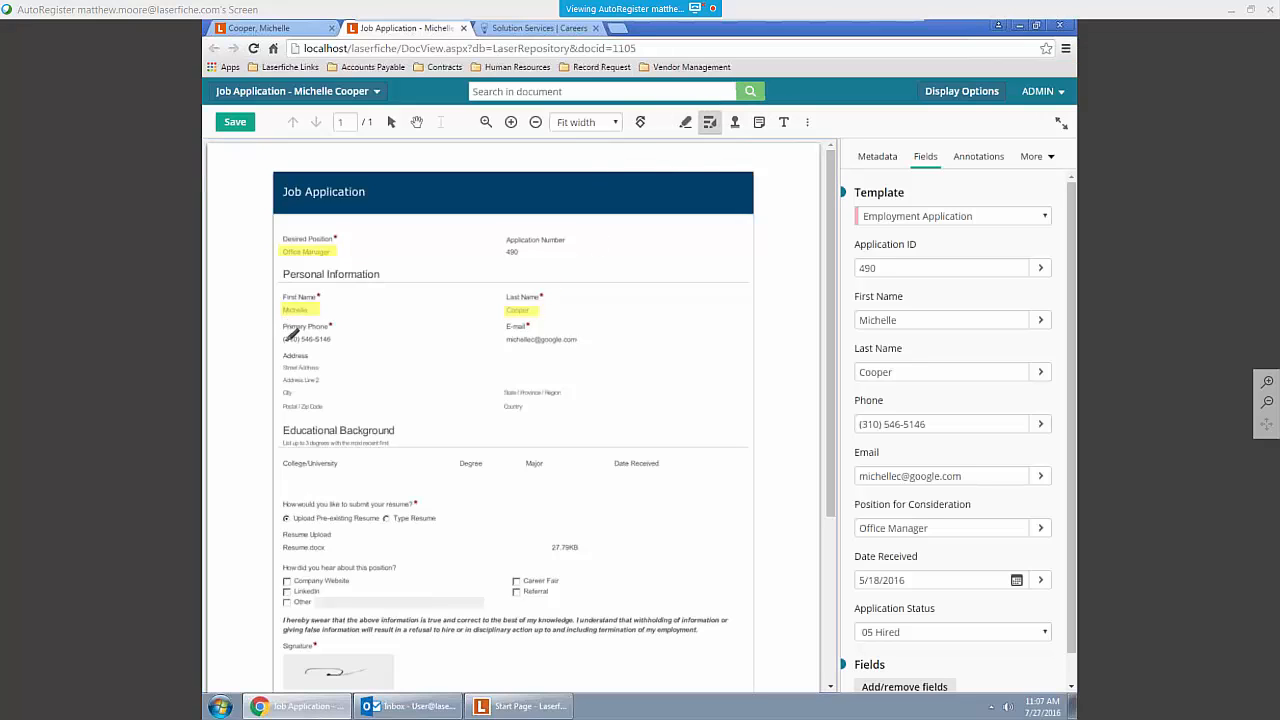
pyautogui.moveTo(278, 328); pyautogui.dragTo(342, 350)
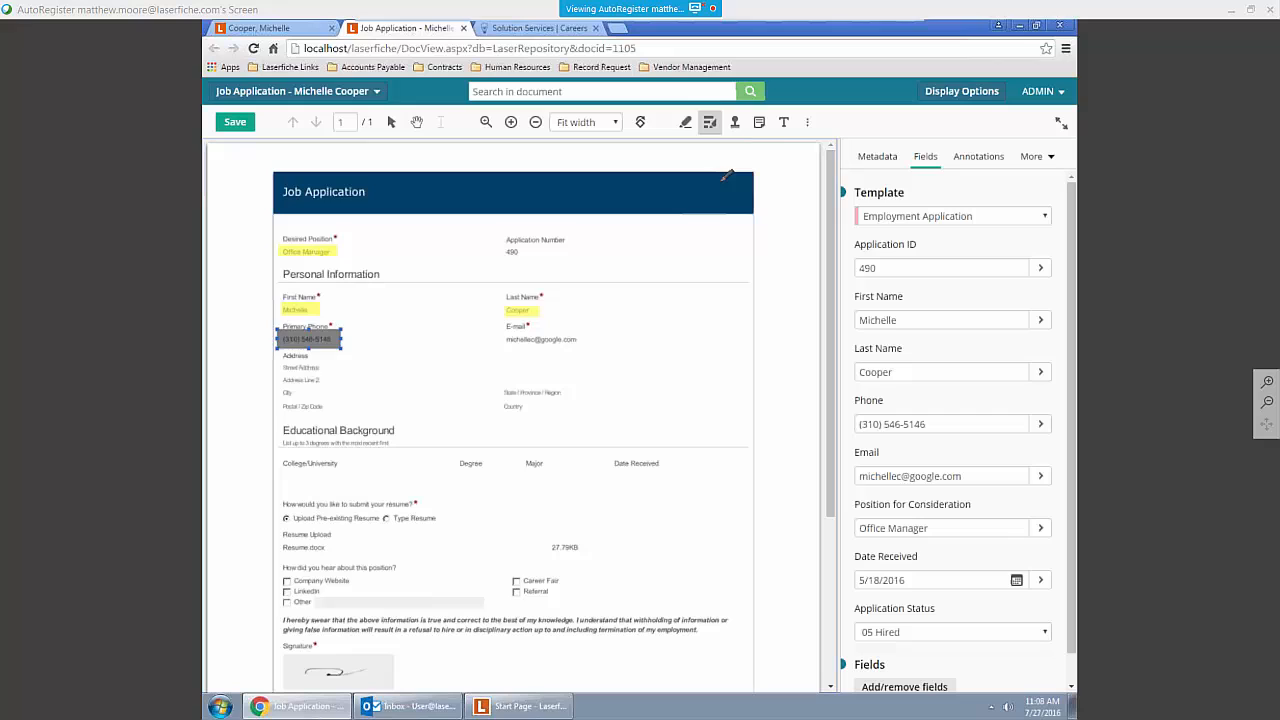
# Step: Add a sticky note reading "Please Review" beside the last name on the application
pyautogui.click(759, 122)
pyautogui.click(686, 300)
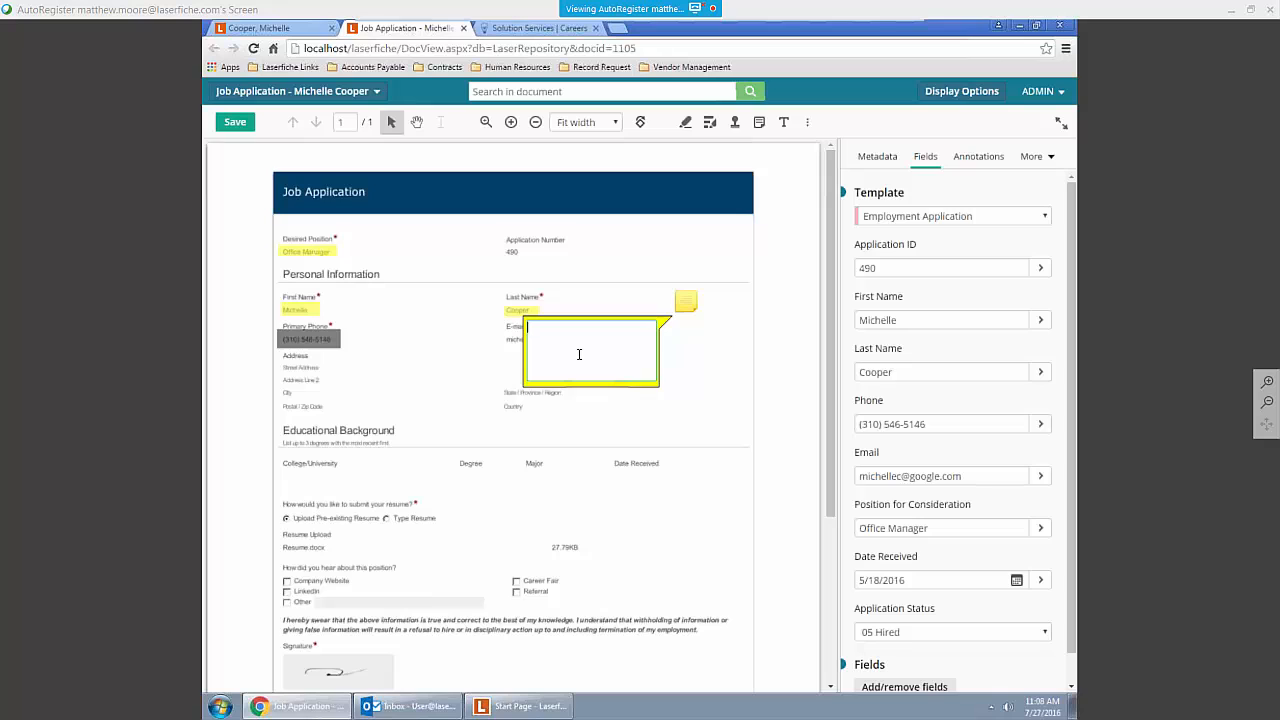
pyautogui.write('Please Review')
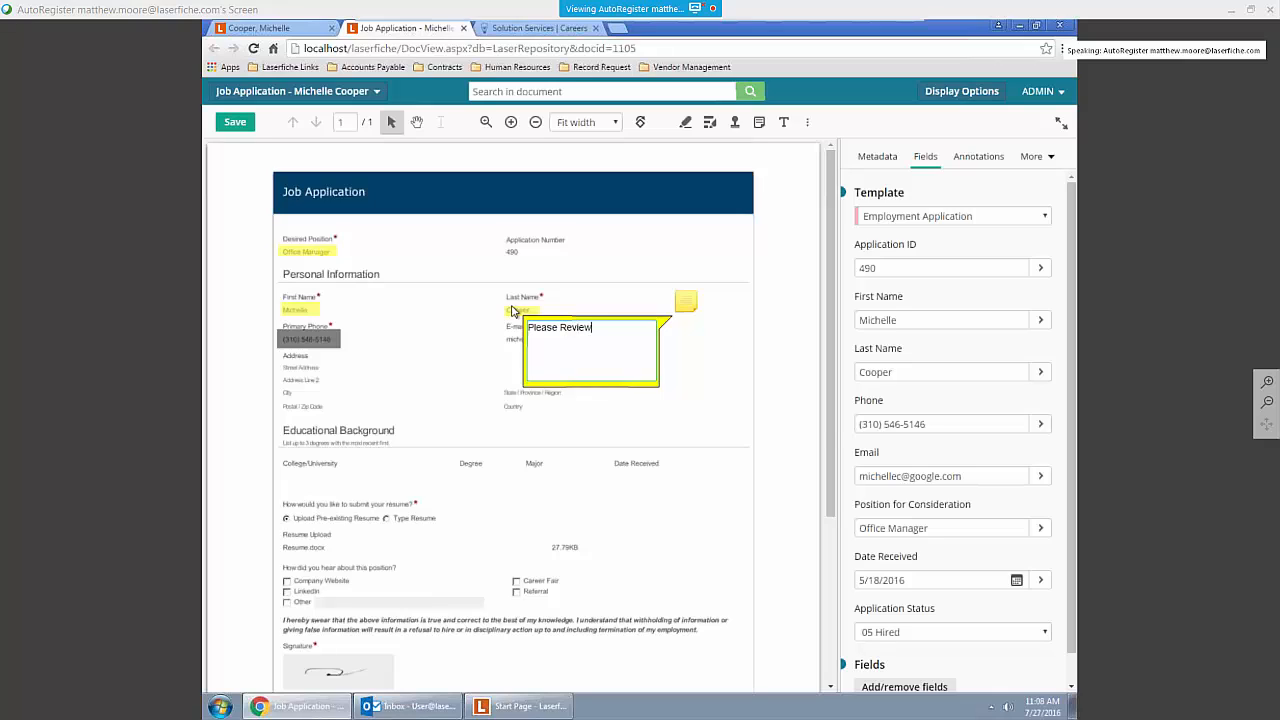
pyautogui.click(788, 394)
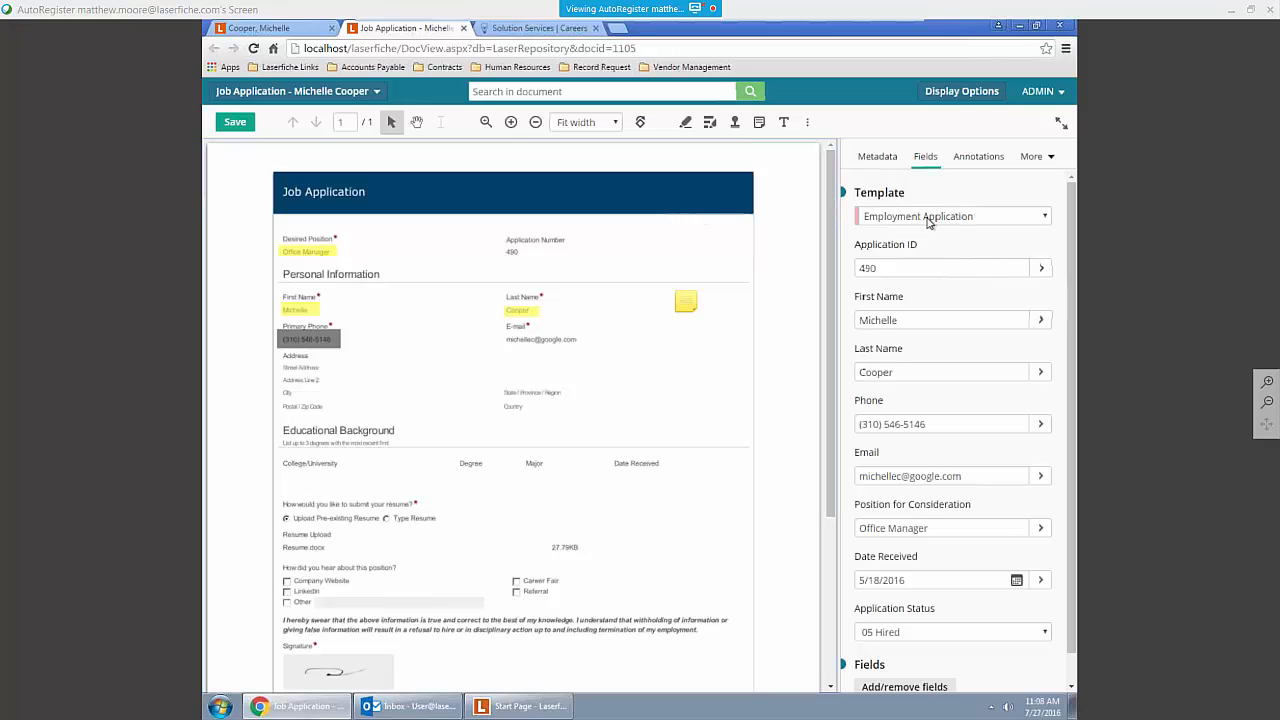
# Step: Review the available templates and the application's fields, keeping Employment Application assigned, and view the document's processes
pyautogui.click(1030, 218)
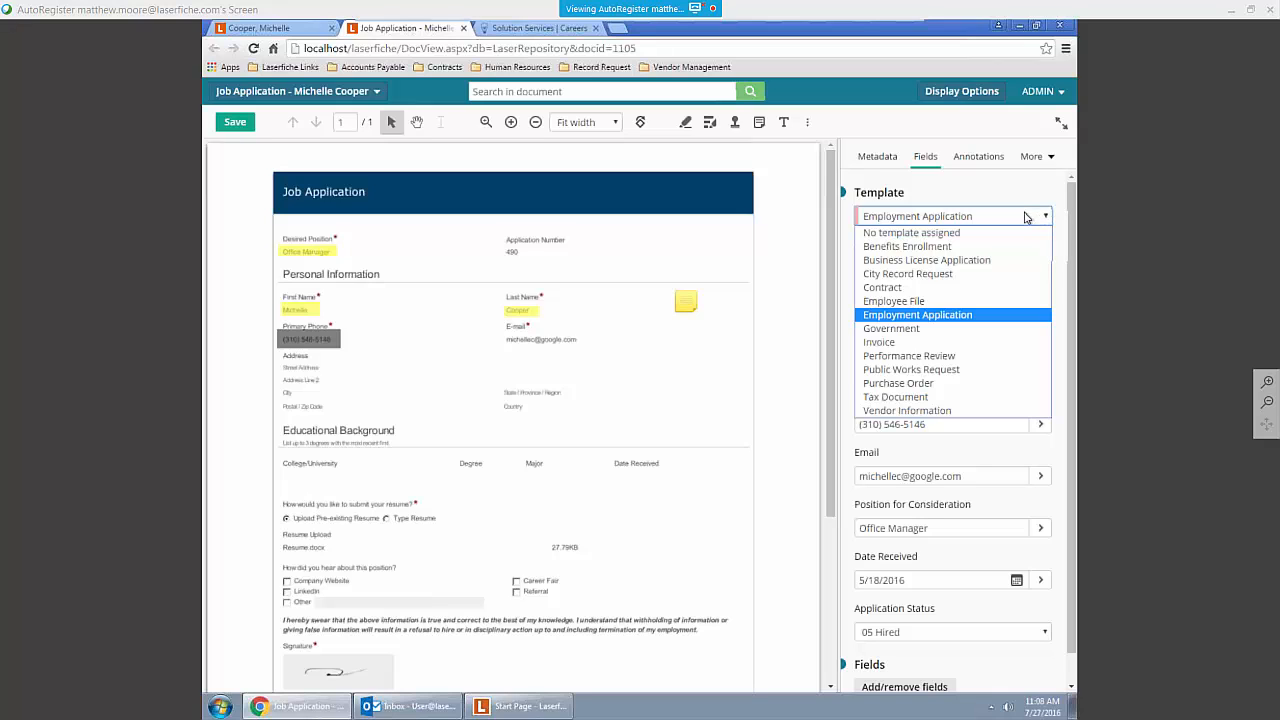
pyautogui.click(949, 320)
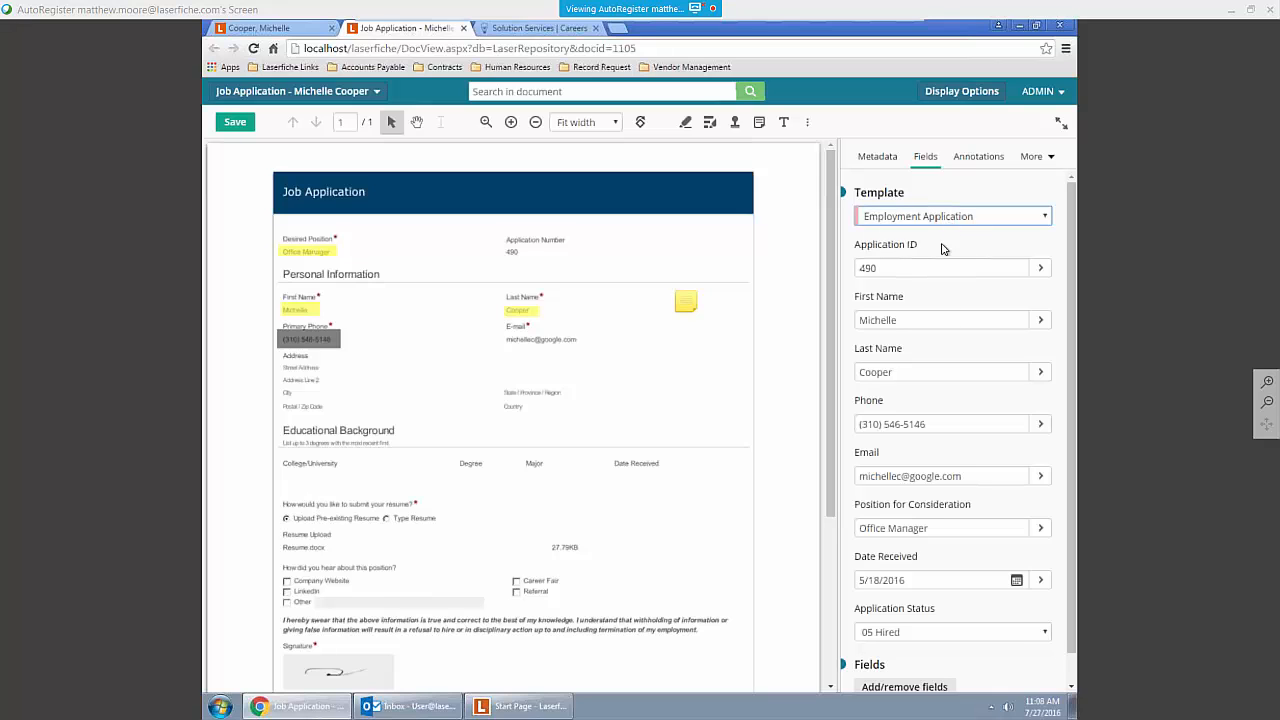
pyautogui.scroll(-1, 916, 330)
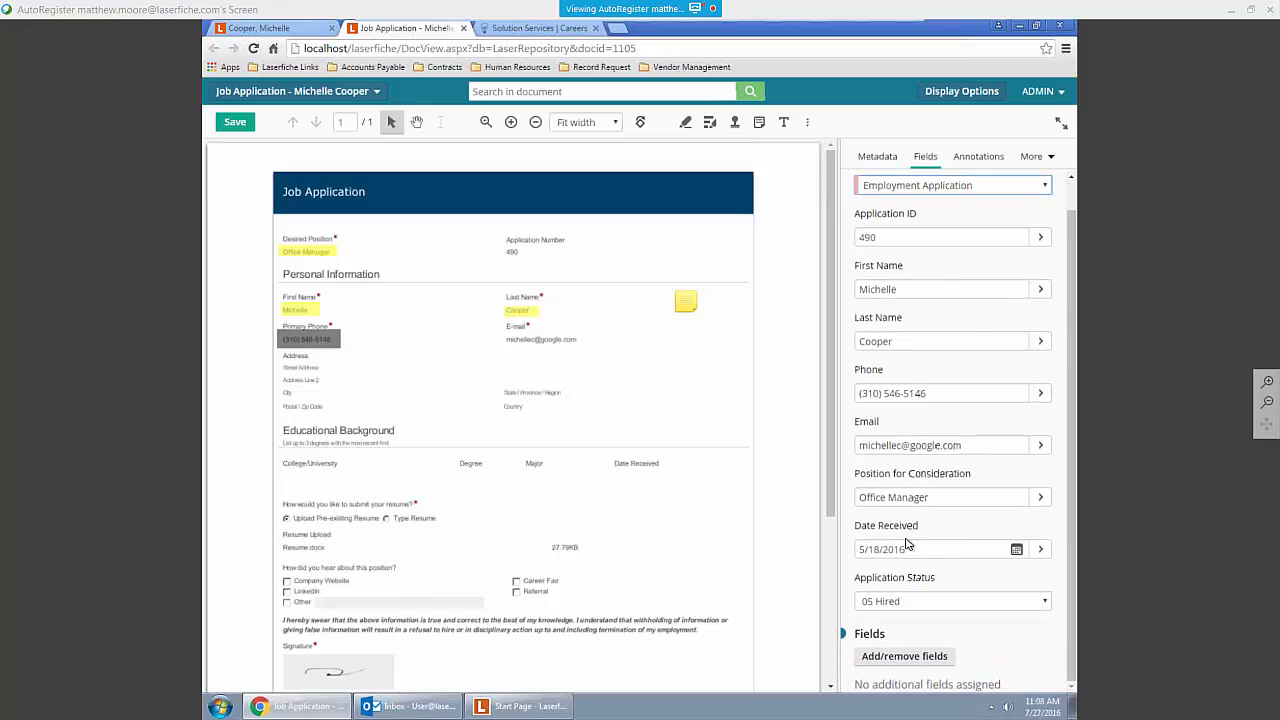
pyautogui.scroll(1, 895, 248)
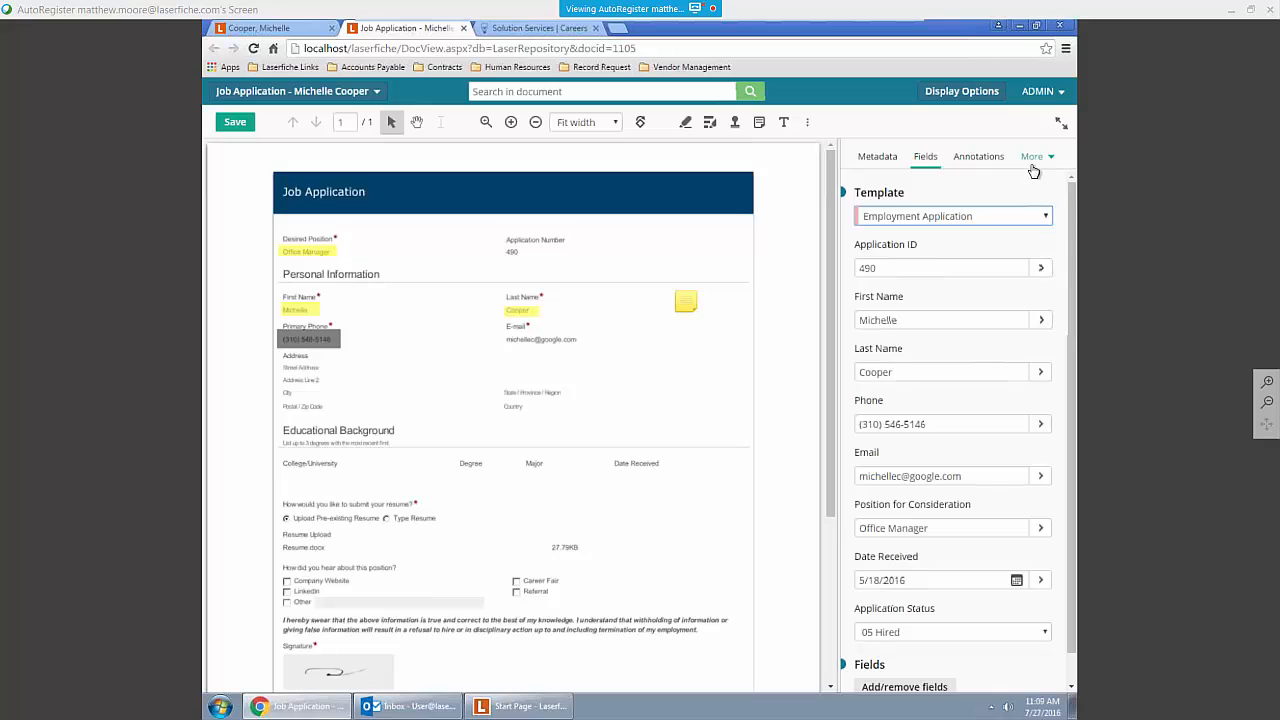
pyautogui.click(1033, 156)
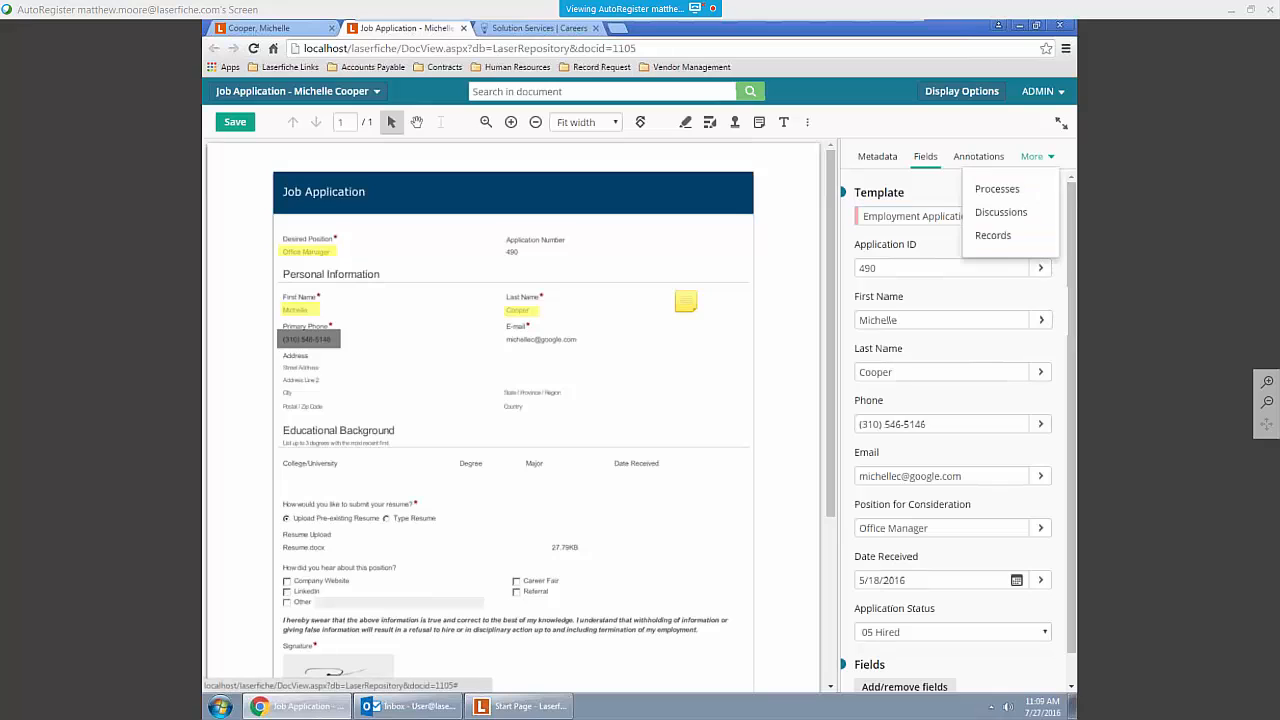
pyautogui.click(997, 190)
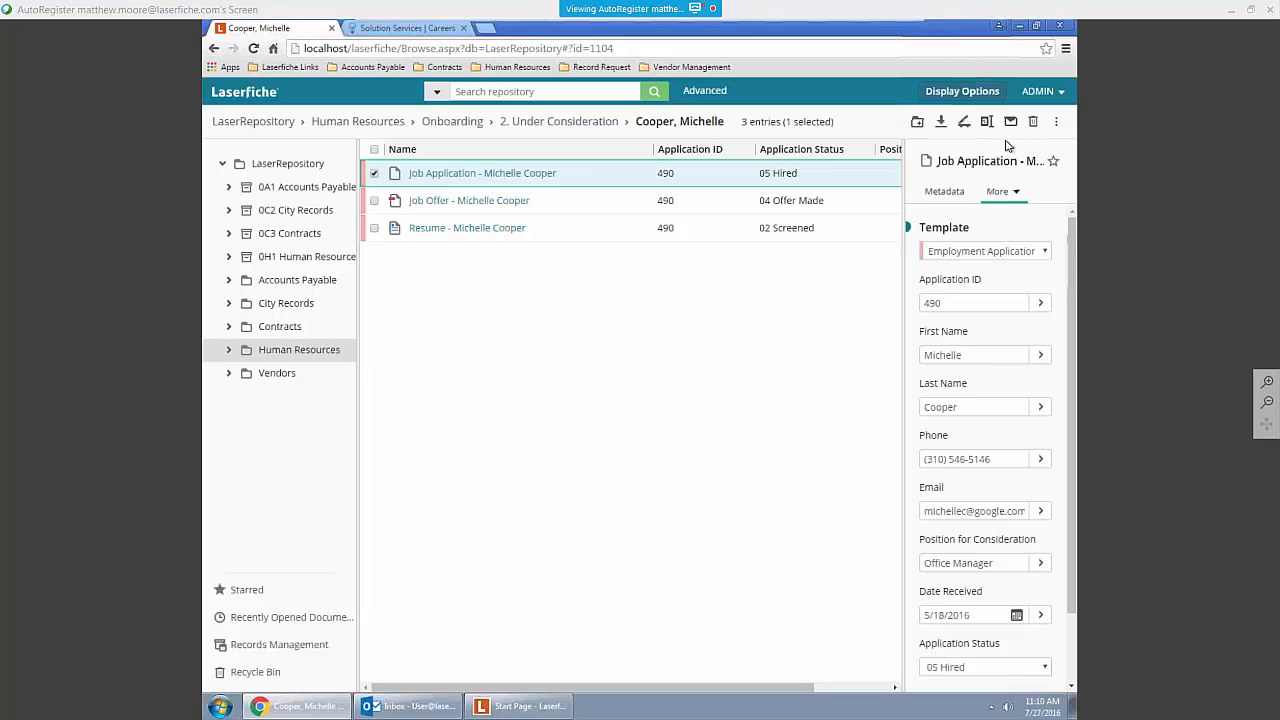
# Step: Arrange the browser beside the desktop and bring Resume.docx into the 2. Under Consideration folder for import
pyautogui.press('super+Right')
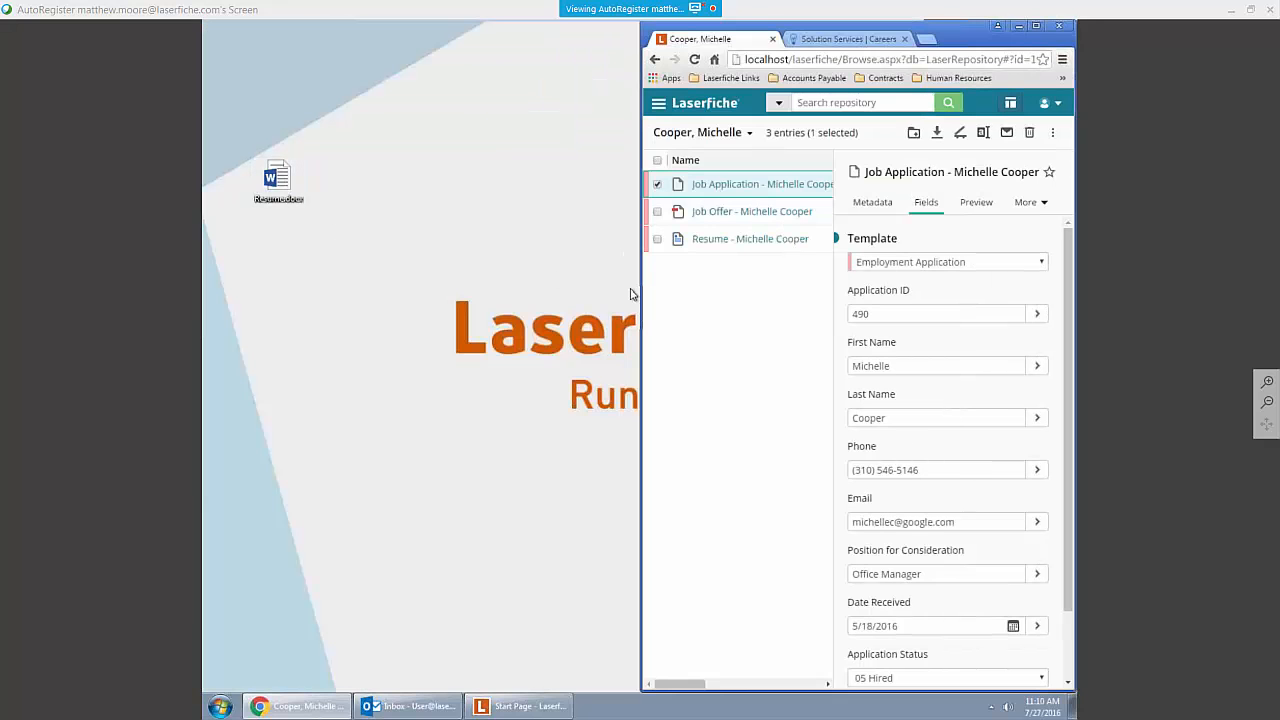
pyautogui.moveTo(640, 343); pyautogui.dragTo(369, 349)
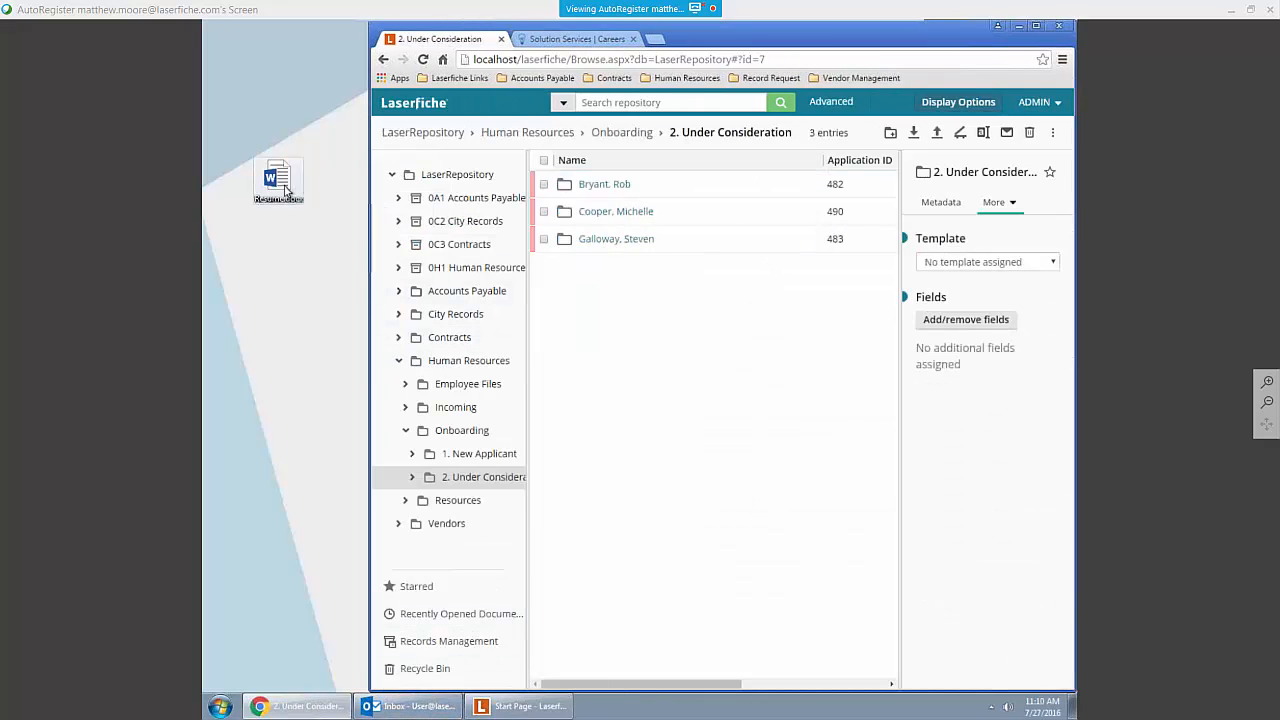
pyautogui.moveTo(280, 187); pyautogui.dragTo(592, 322)
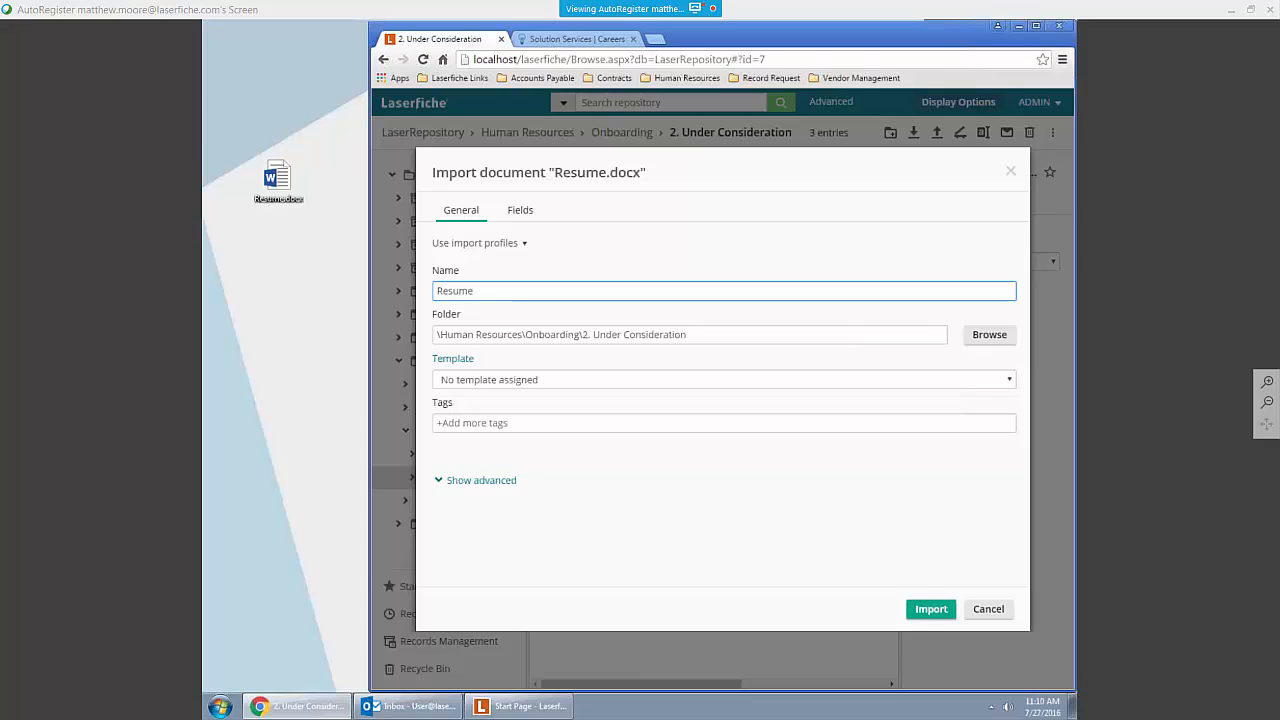
# Step: Assign the Employment Application template to the resume and import it with the template's fields left as they are
pyautogui.click(518, 210)
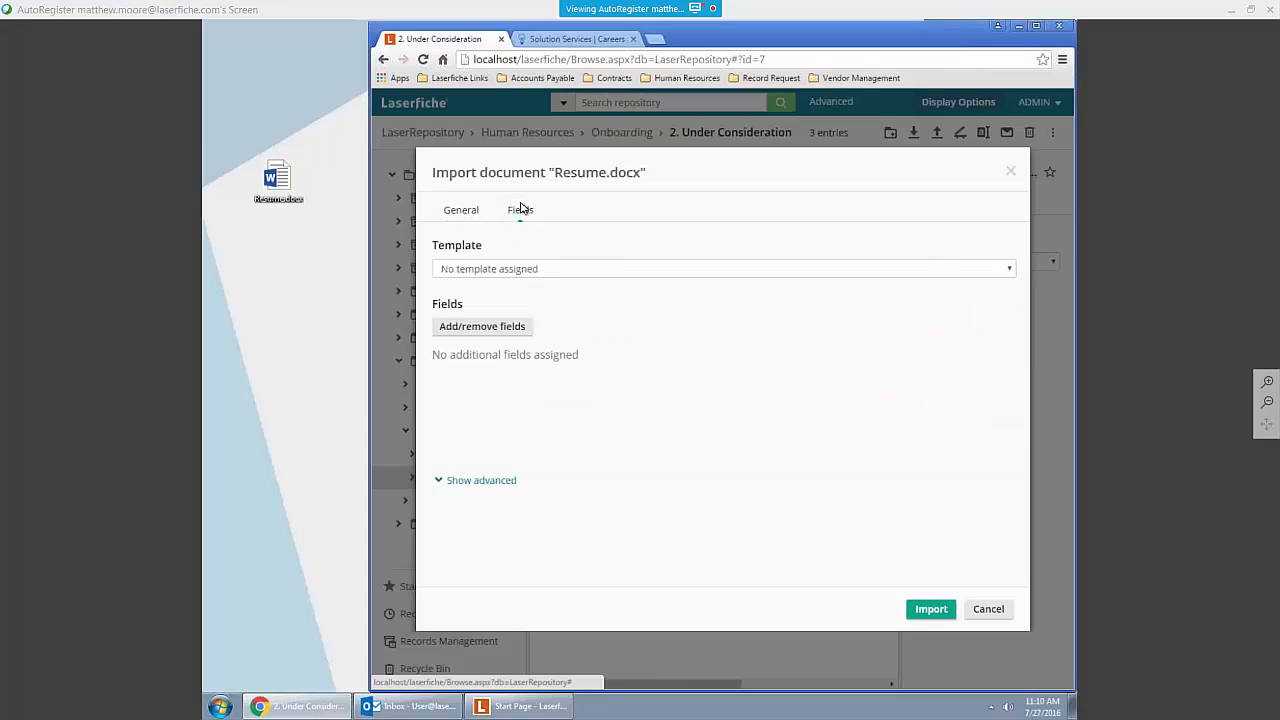
pyautogui.click(545, 269)
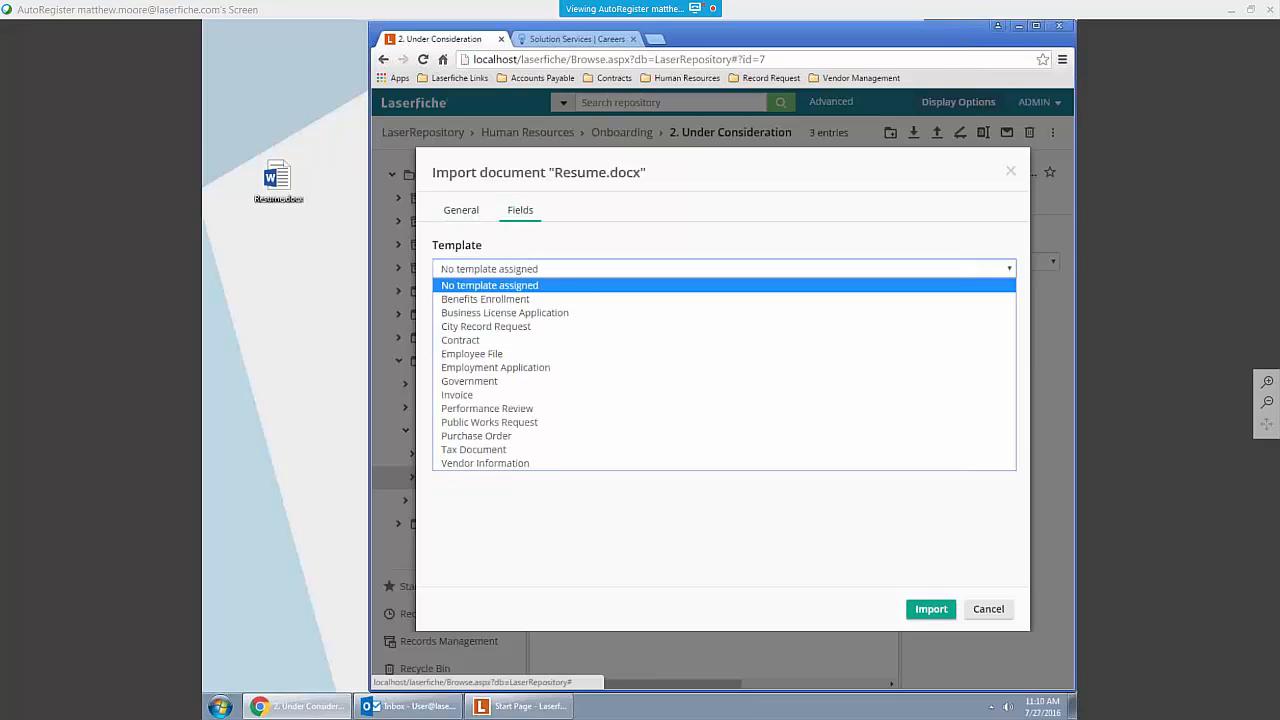
pyautogui.click(561, 368)
pyautogui.click(514, 319)
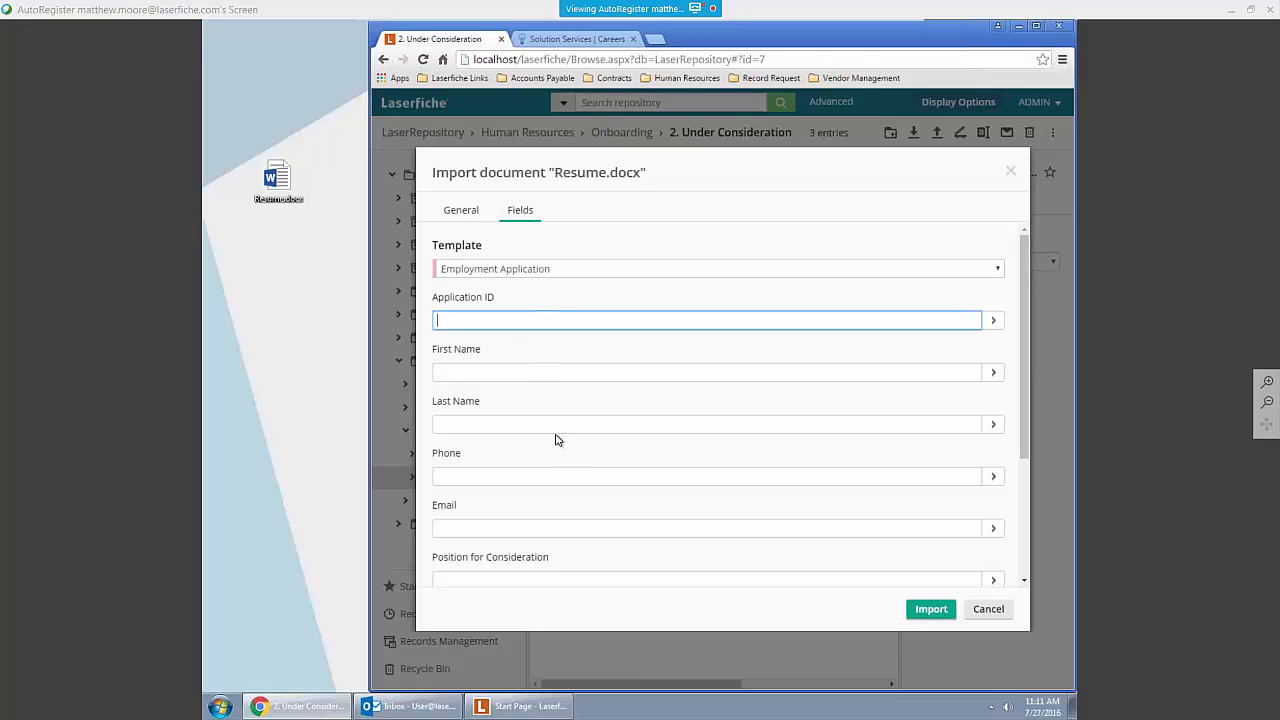
pyautogui.scroll(-2, 557, 437)
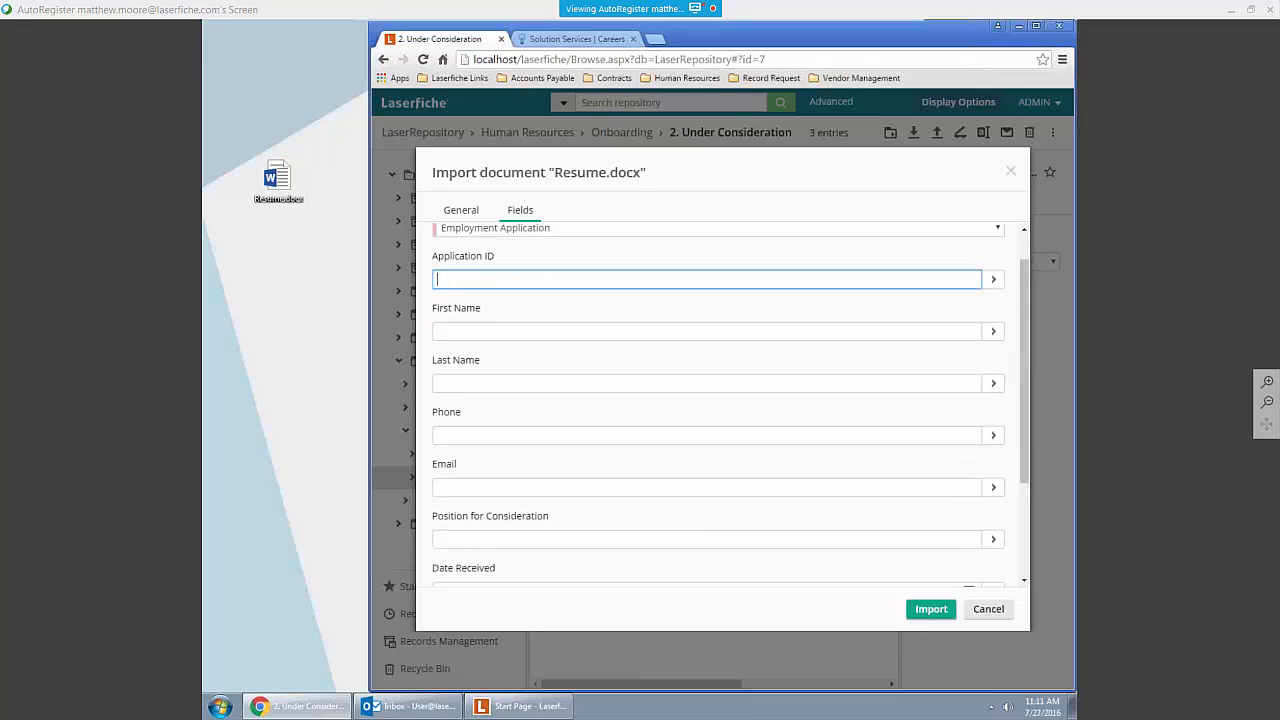
pyautogui.click(928, 610)
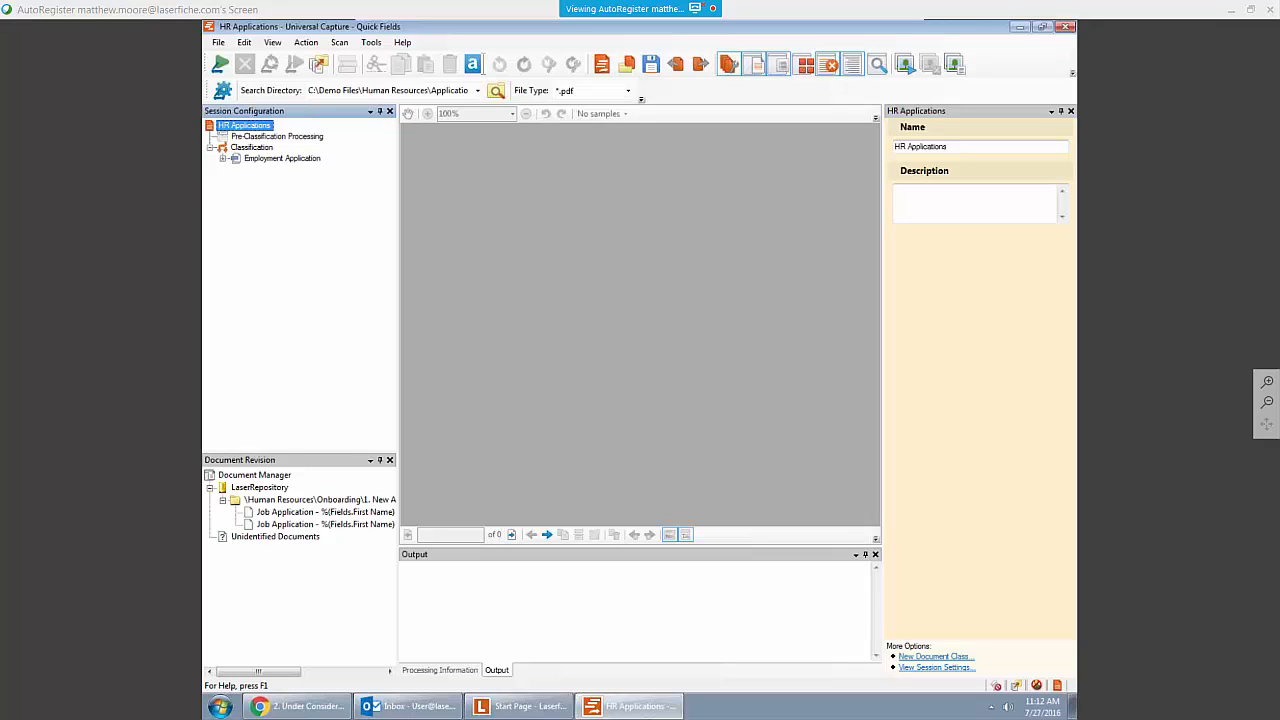
# Step: Run the HR Applications session in Quick Fields, check a captured application, and store all documents in the repository
pyautogui.click(220, 64)
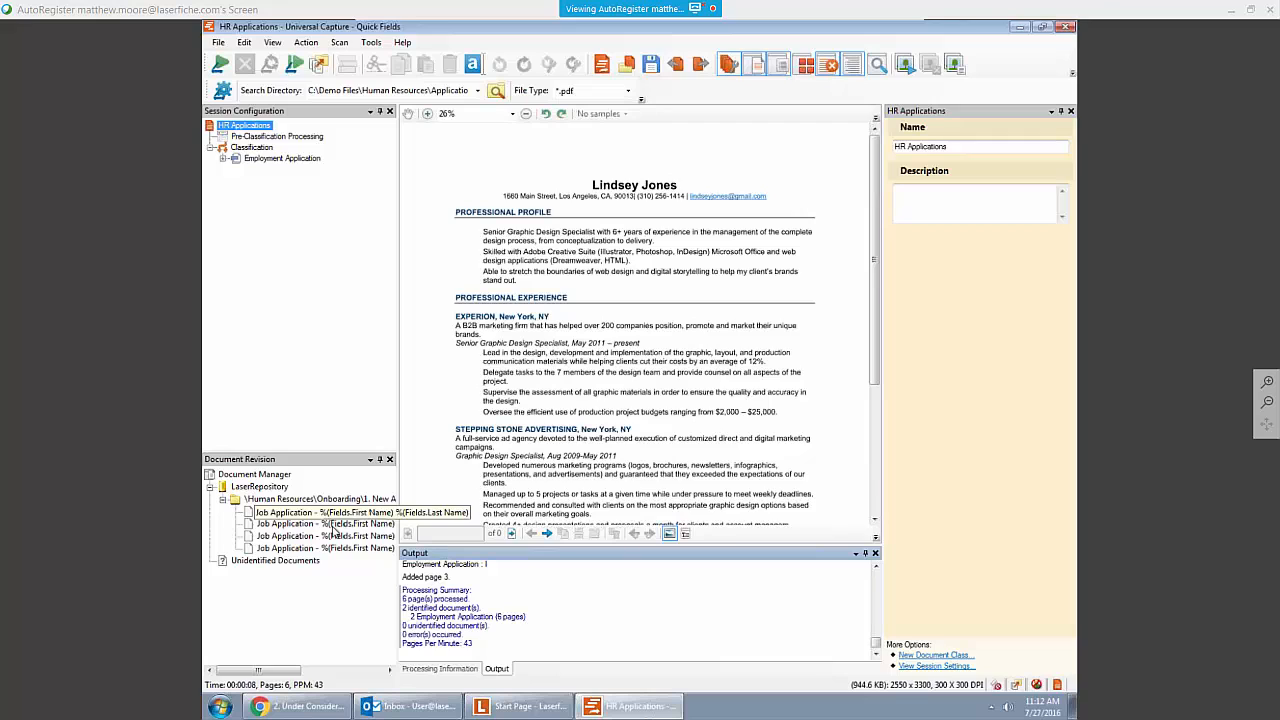
pyautogui.click(355, 535)
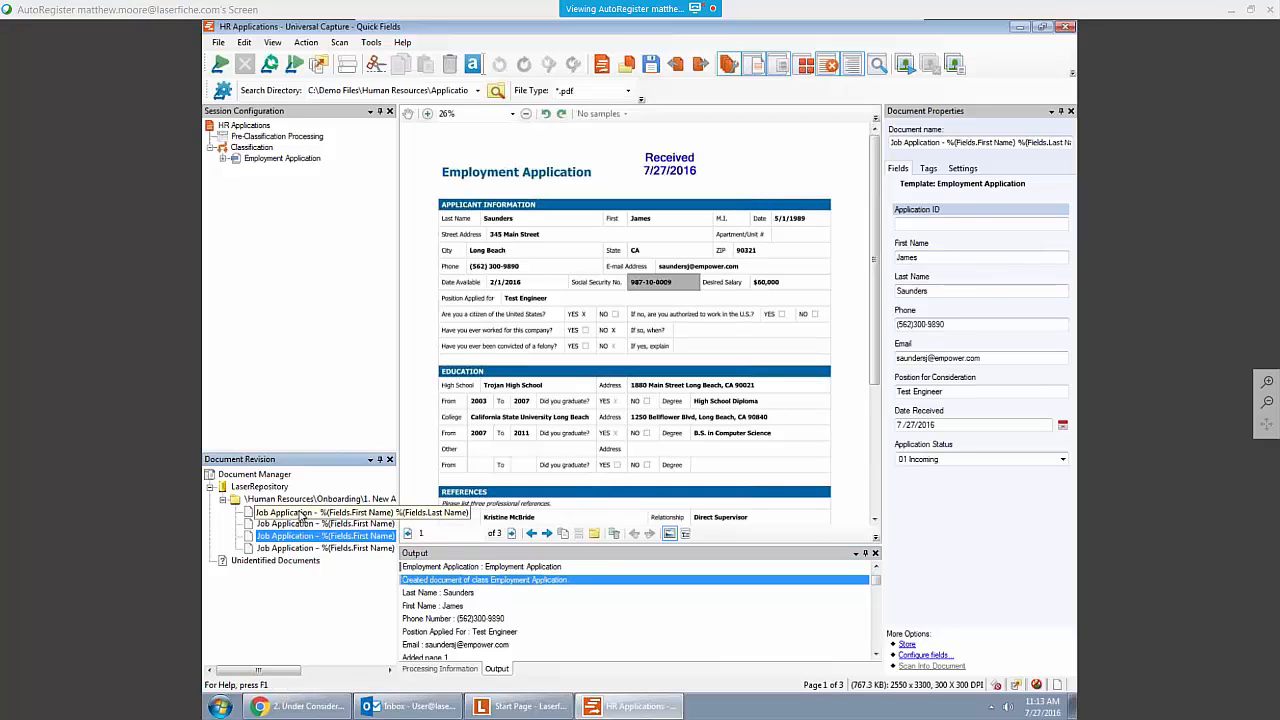
pyautogui.click(318, 68)
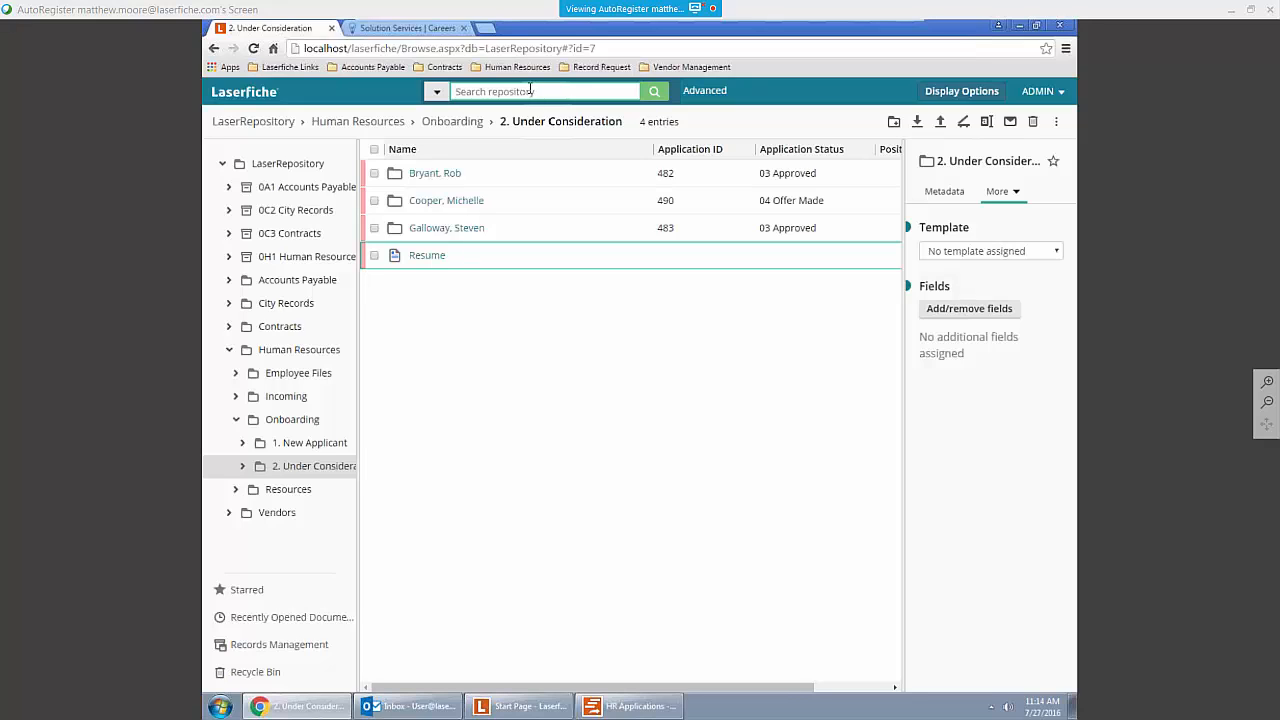
# Step: Limit the repository's quick search to annotation text, with document text and entry names excluded
pyautogui.click(436, 93)
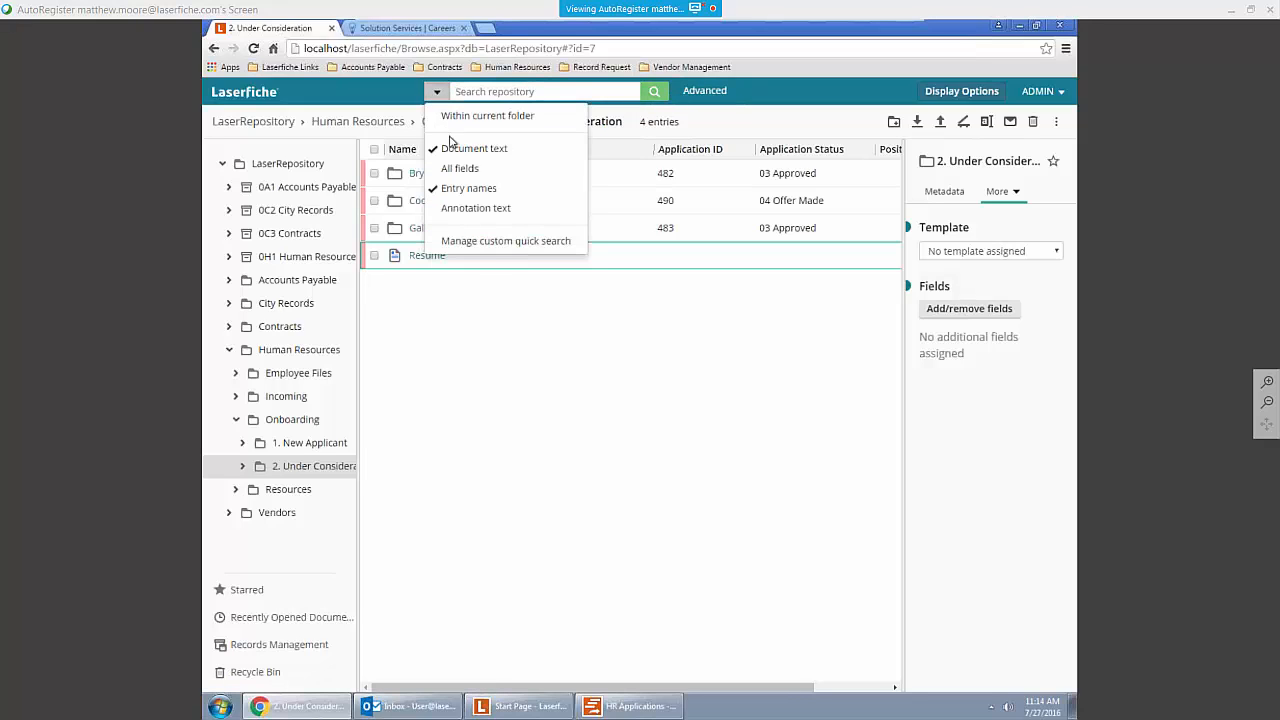
pyautogui.click(446, 210)
pyautogui.click(441, 189)
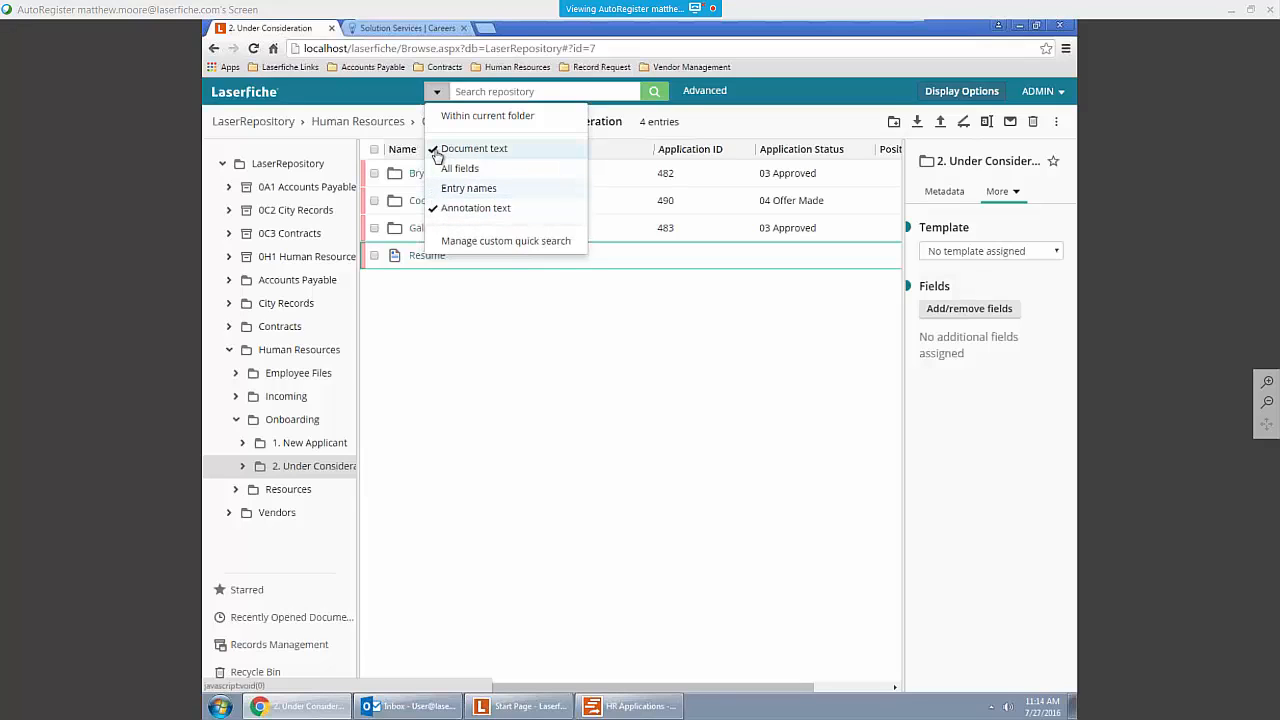
pyautogui.click(438, 151)
# Step: Search the repository for "please review", read the sticky note on the matching job application, and return to its folder
pyautogui.click(538, 90)
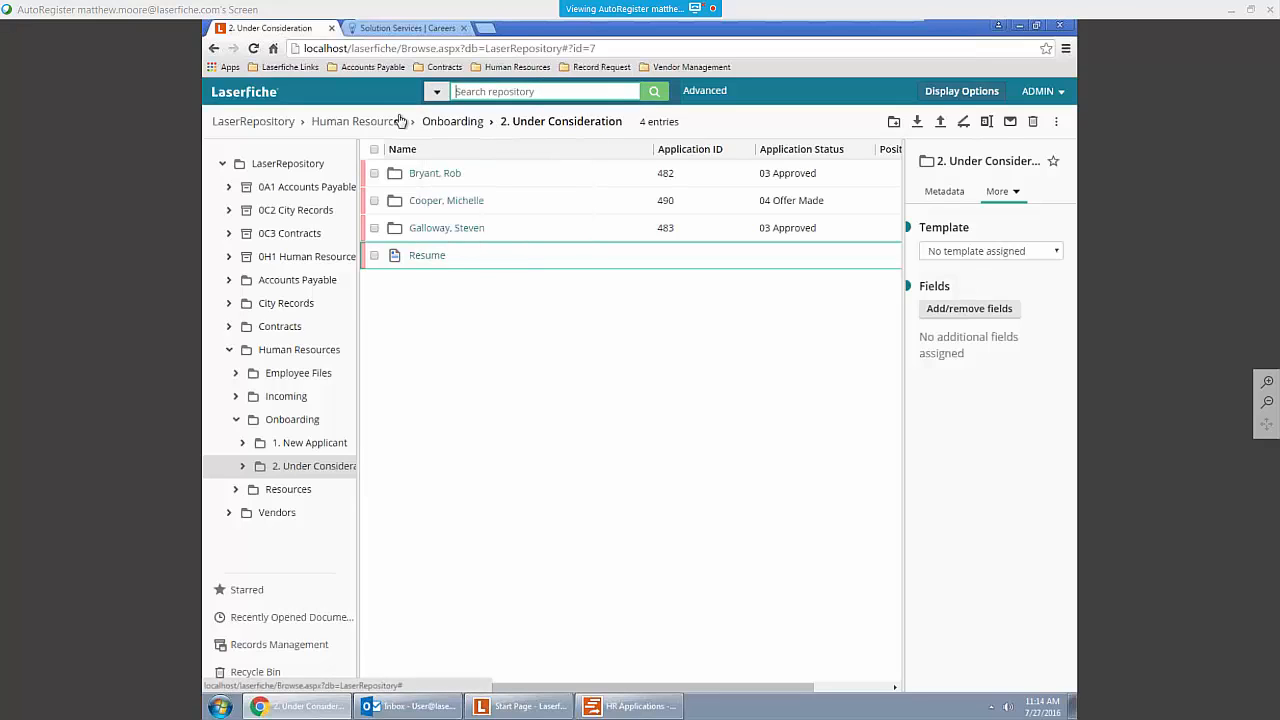
pyautogui.write('please ')
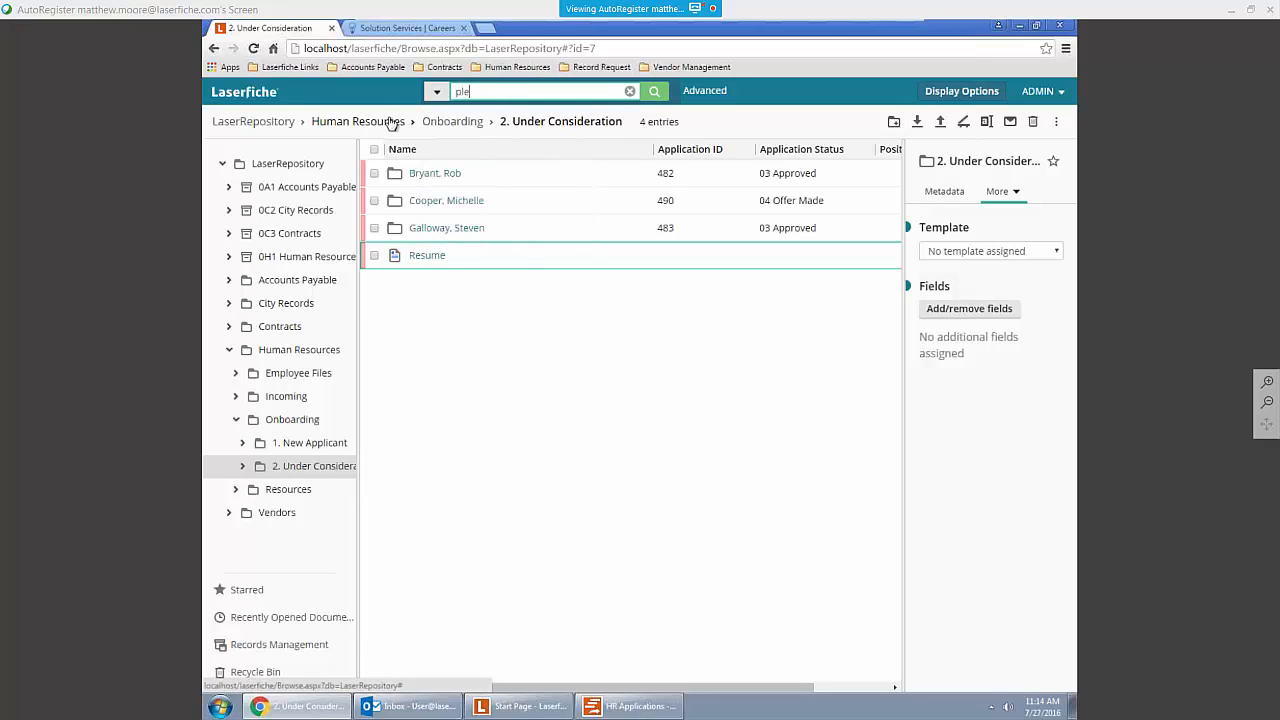
pyautogui.write('review')
pyautogui.press('Return')
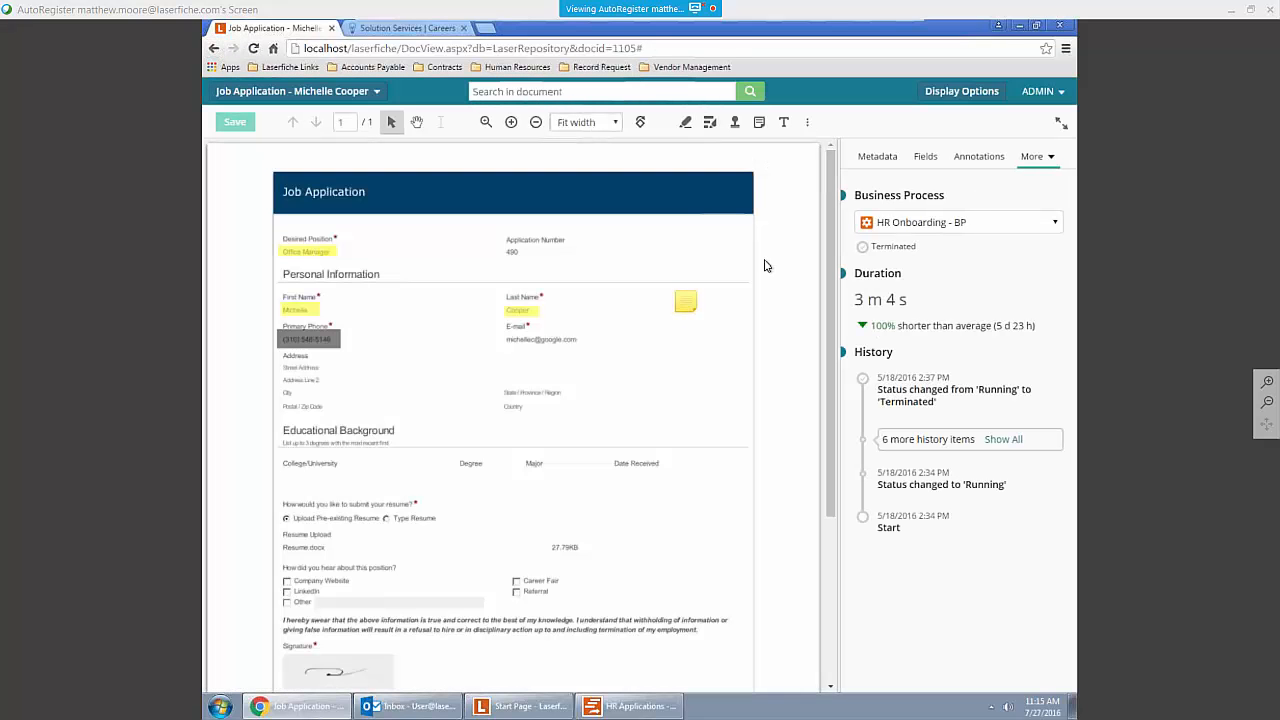
pyautogui.click(690, 312)
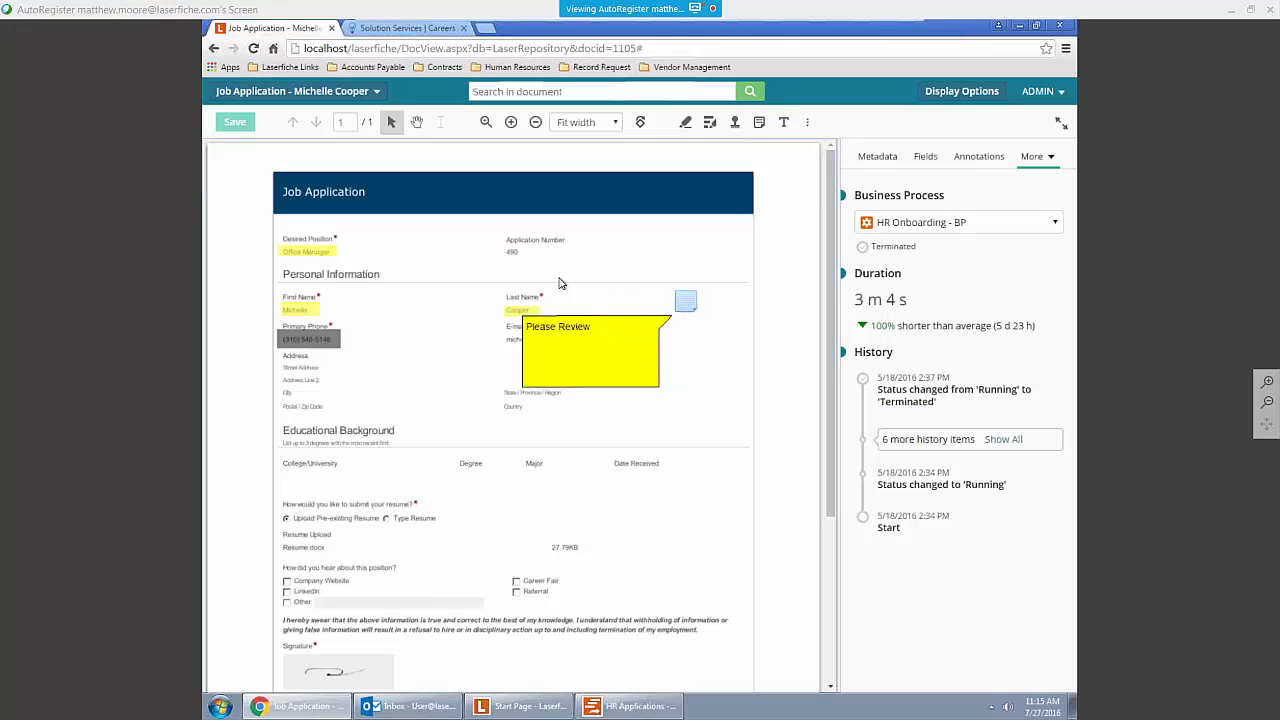
pyautogui.click(214, 49)
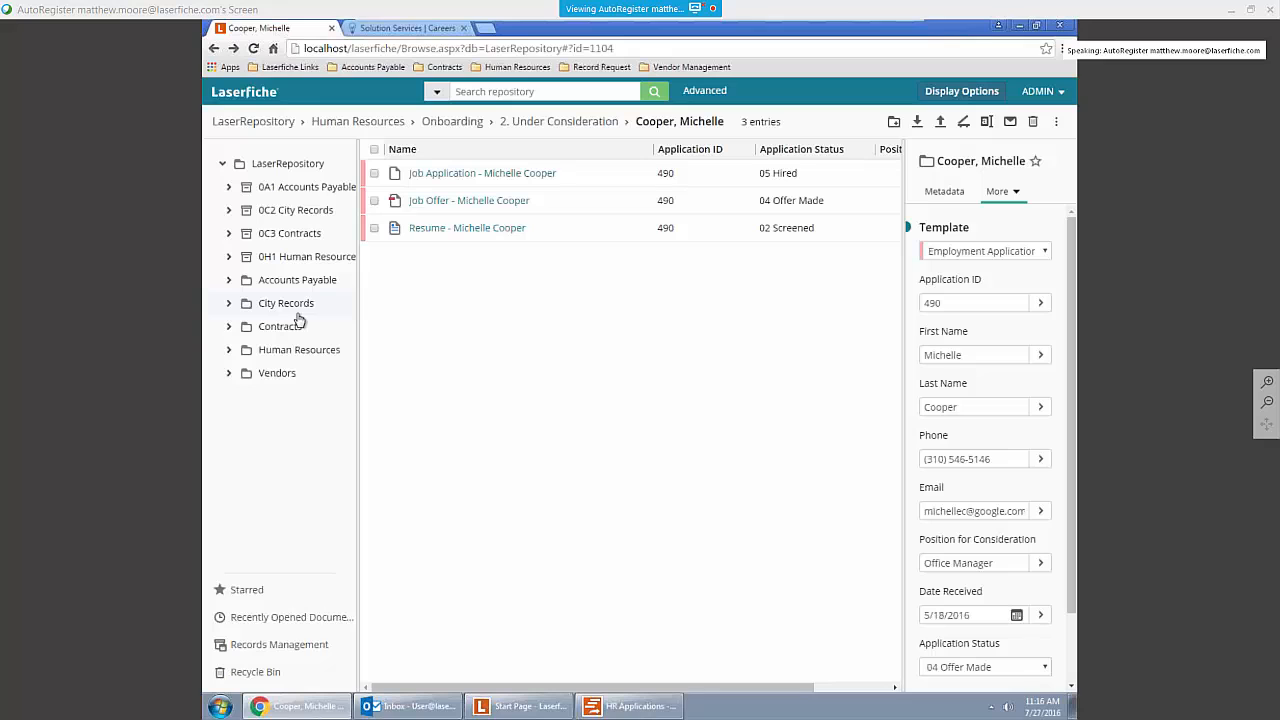
# Step: Open the advanced search and review the additional search types that can be added
pyautogui.click(705, 91)
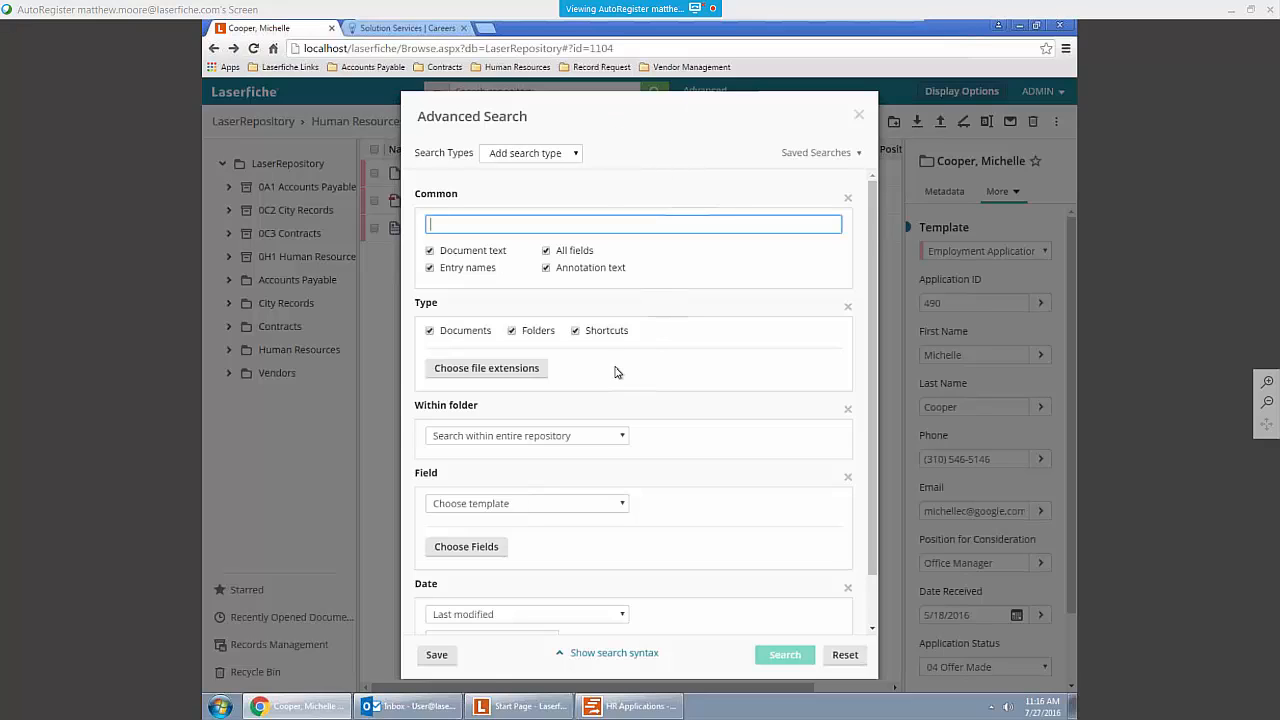
pyautogui.click(552, 152)
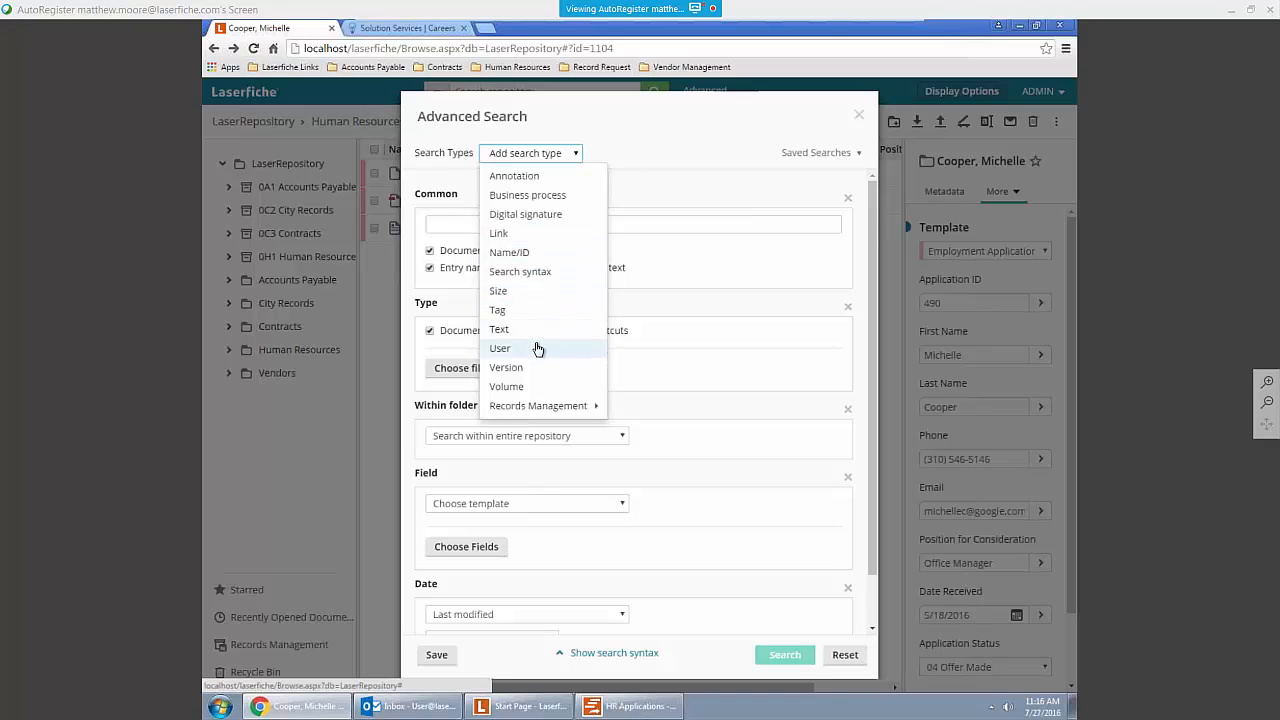
pyautogui.click(563, 572)
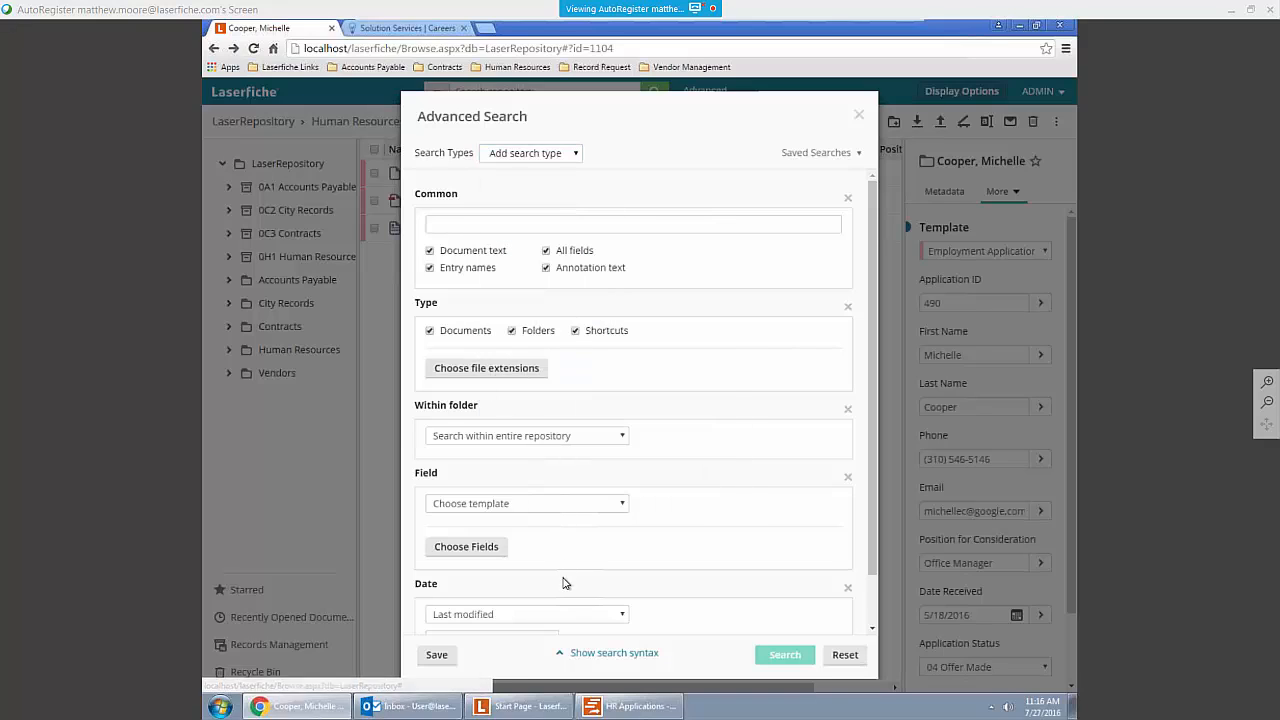
# Step: Set the advanced search's date criterion to Created or last modified with the Between condition
pyautogui.scroll(-2, 566, 570)
pyautogui.click(572, 557)
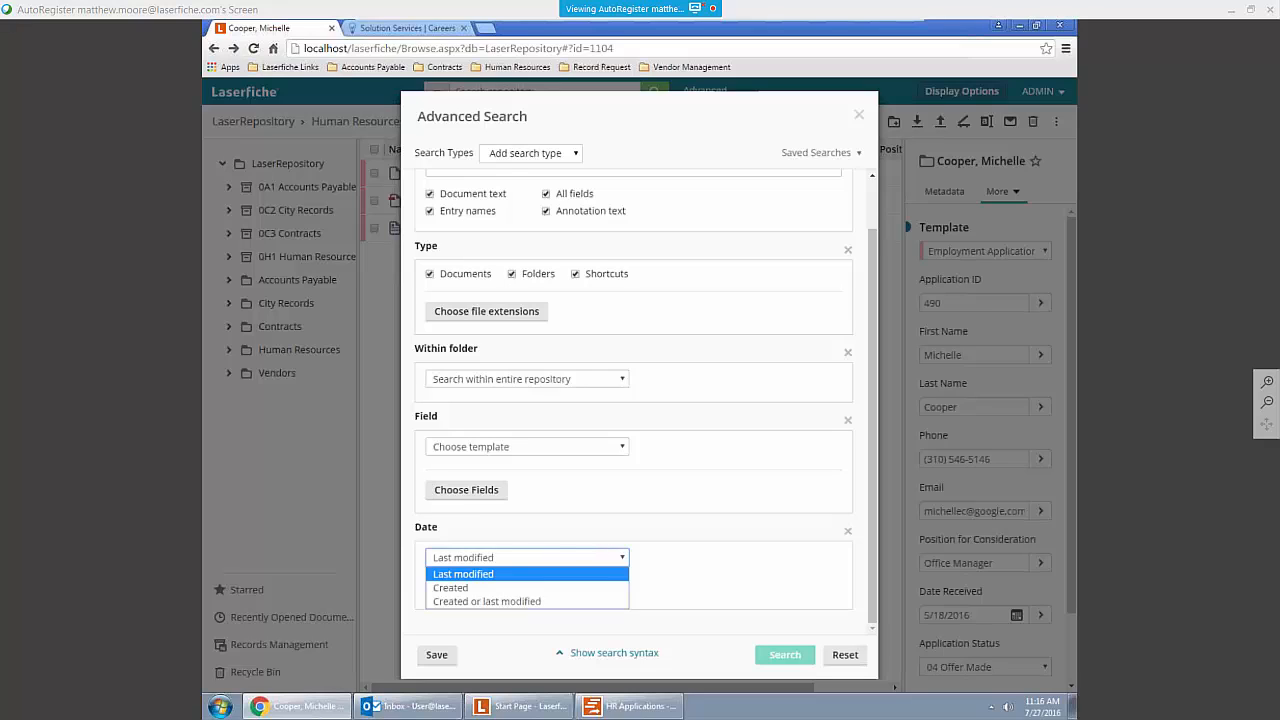
pyautogui.click(548, 604)
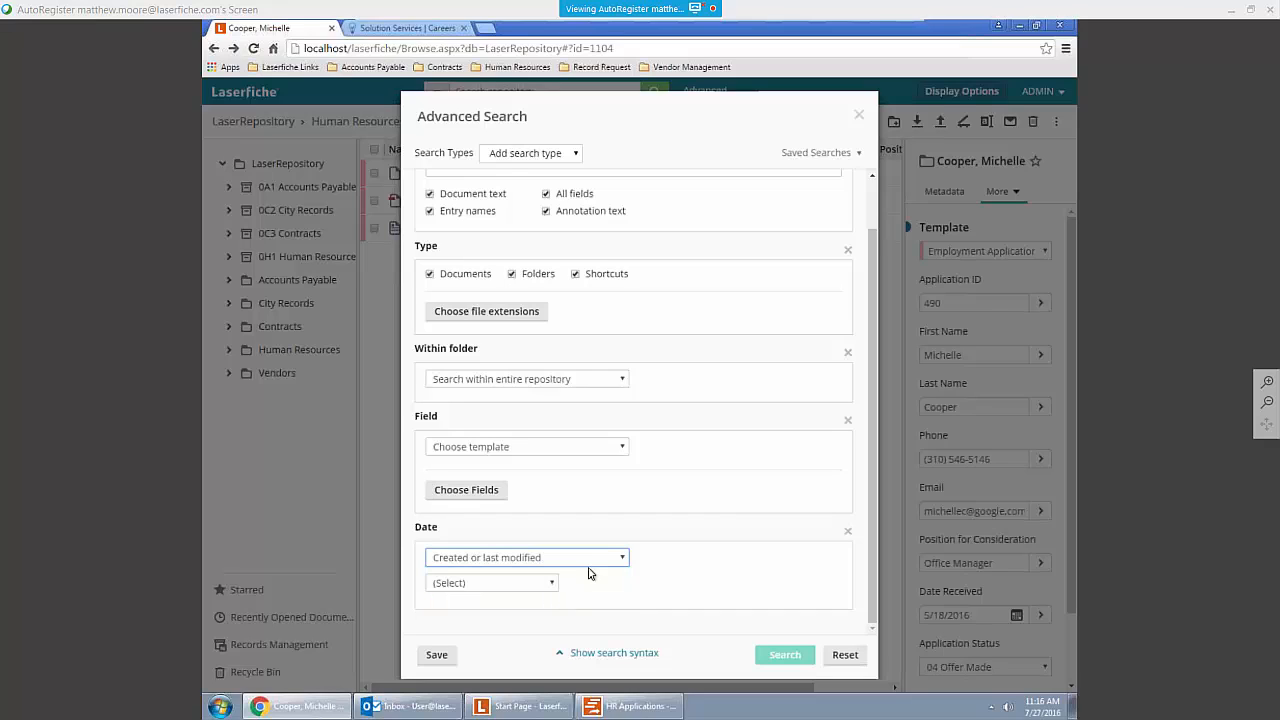
pyautogui.click(556, 583)
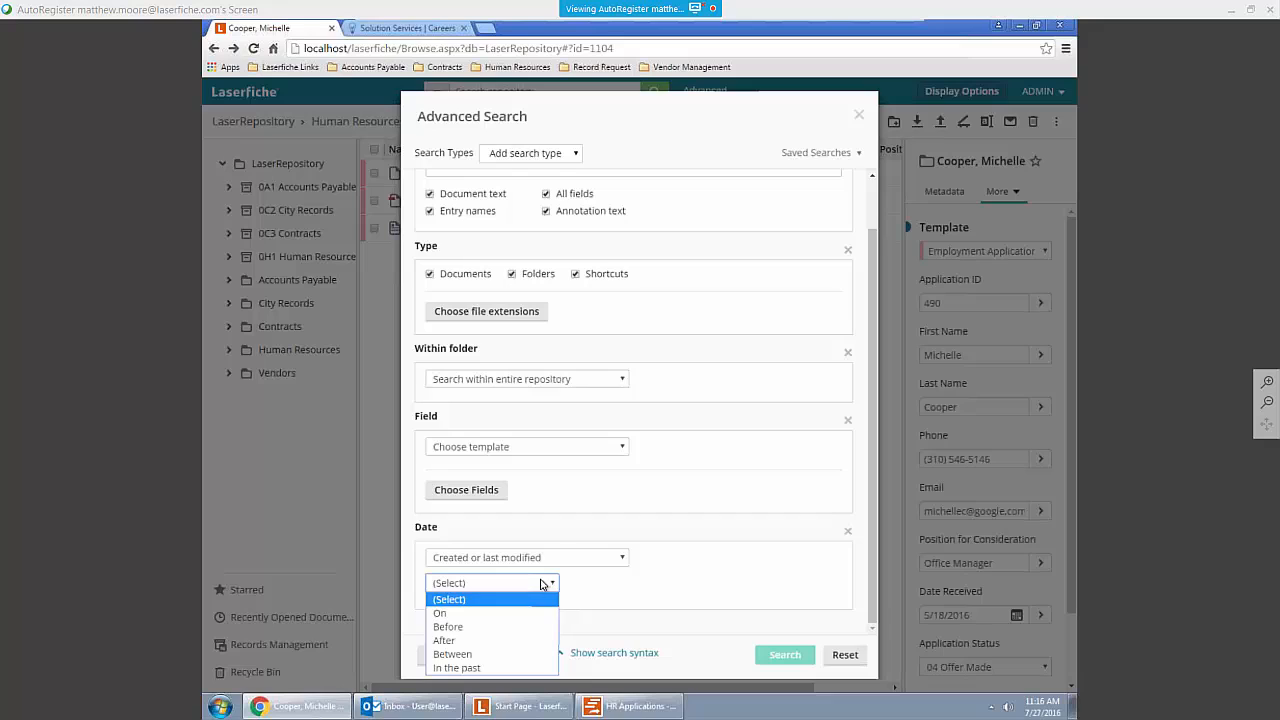
pyautogui.click(544, 654)
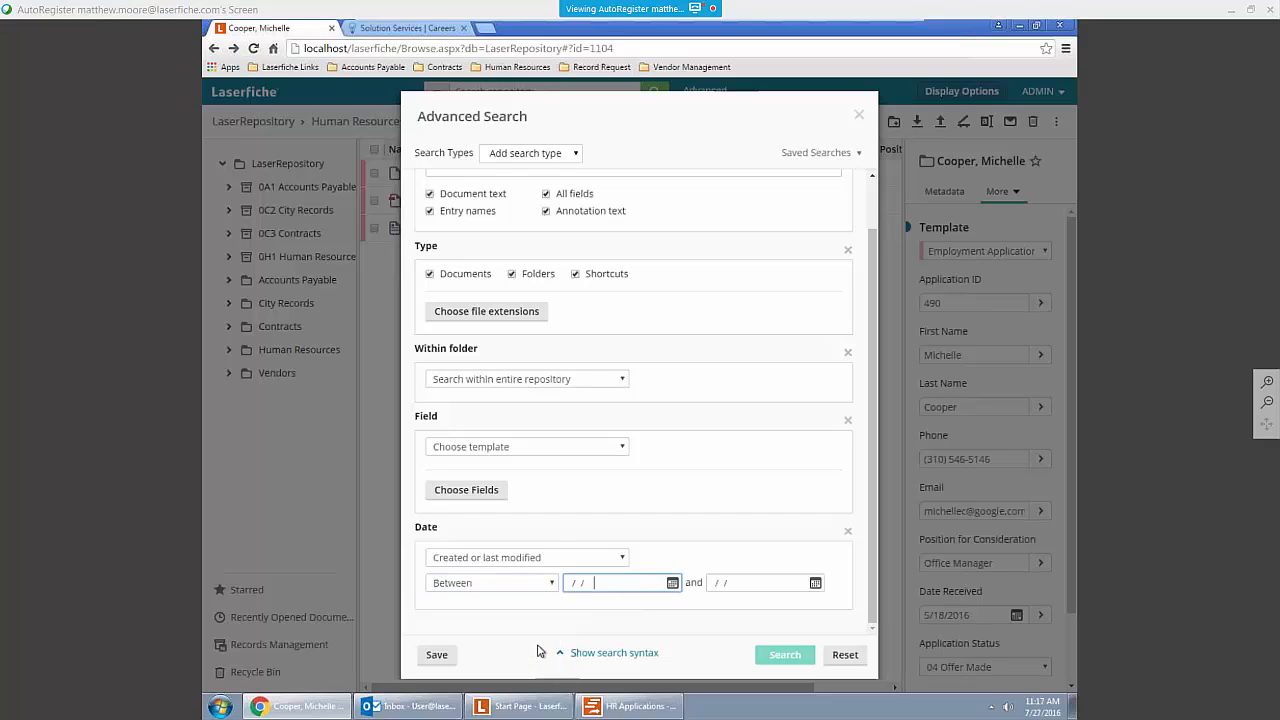
# Step: Set the date range from 07/01/2016 to 07/31/2016 and run the advanced search
pyautogui.click(672, 583)
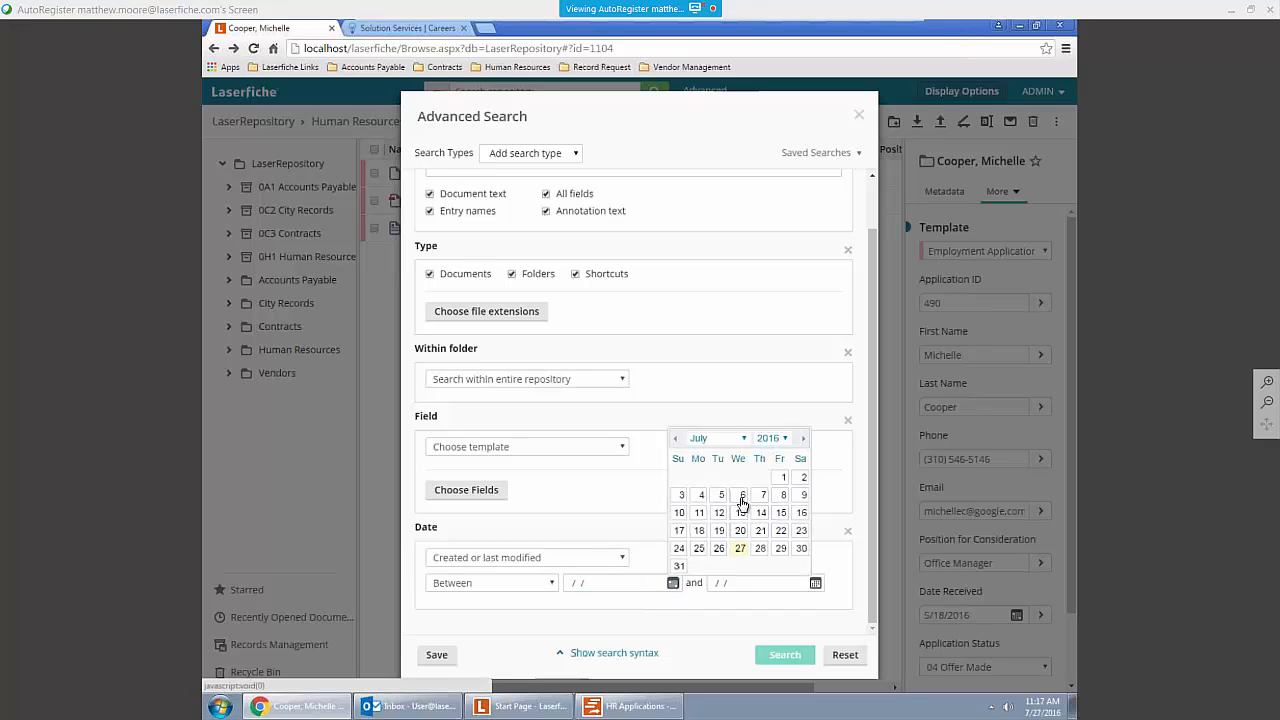
pyautogui.click(782, 477)
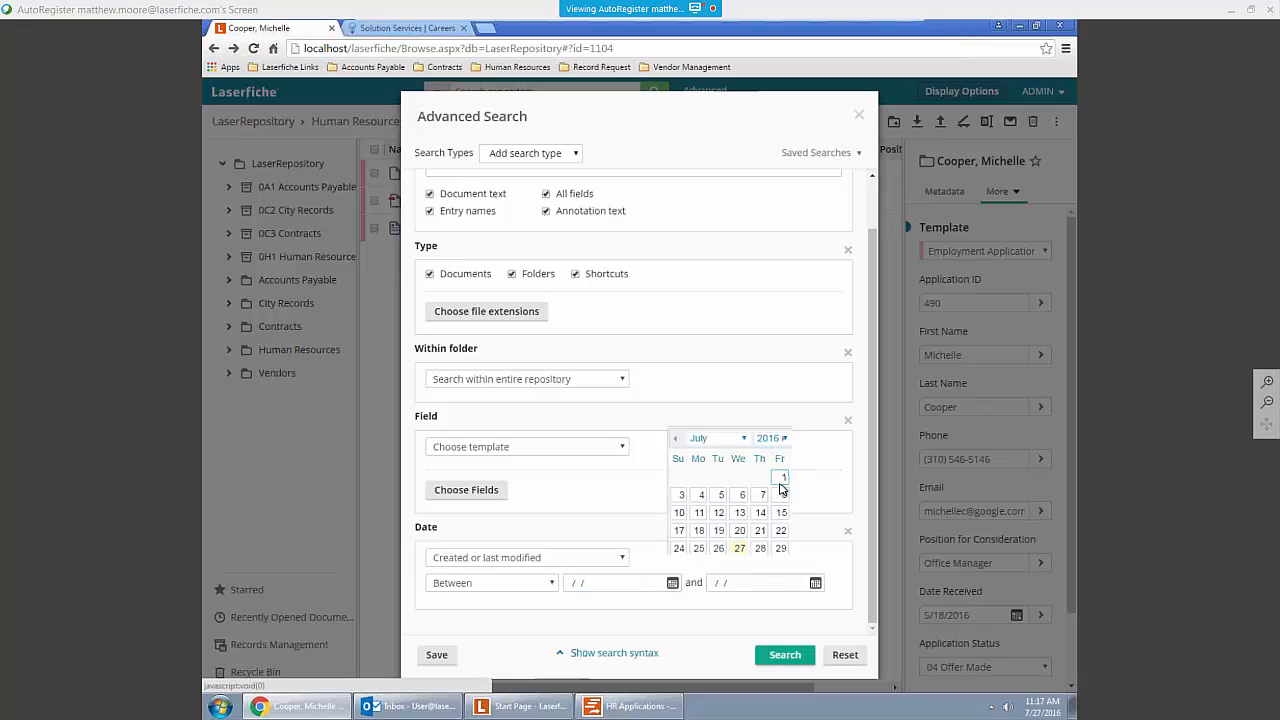
pyautogui.click(815, 584)
pyautogui.click(822, 566)
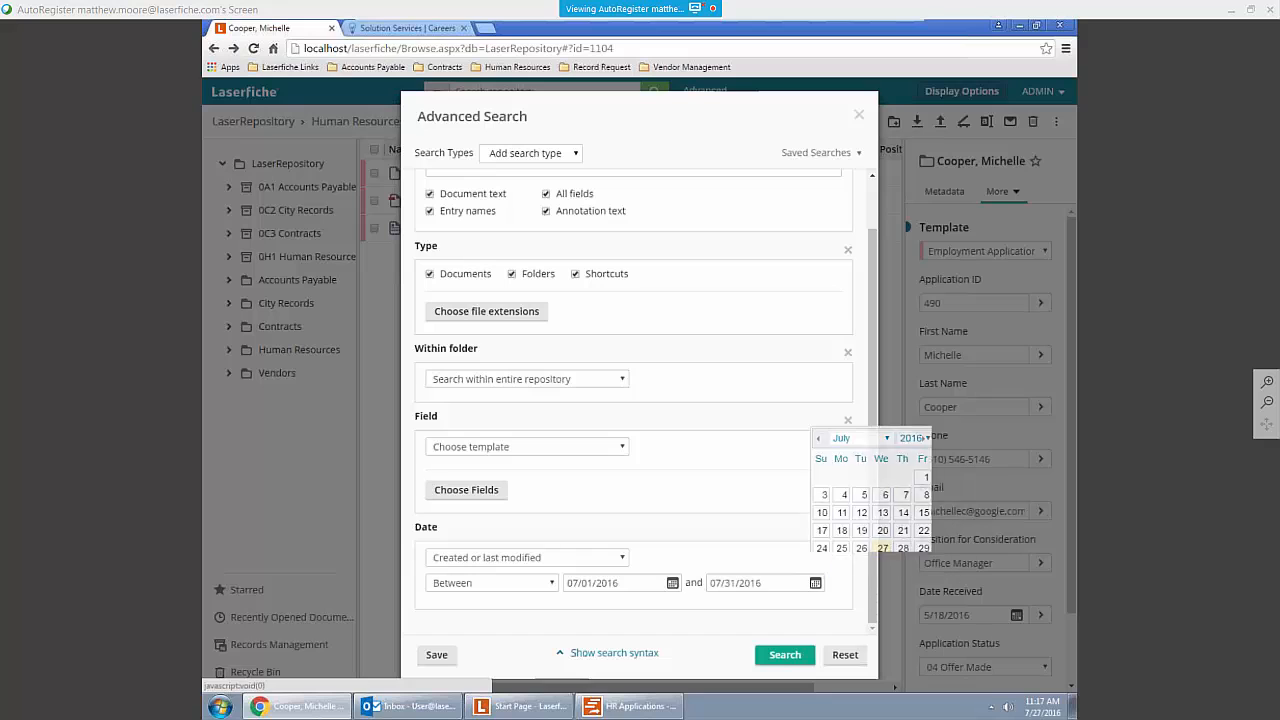
pyautogui.click(776, 658)
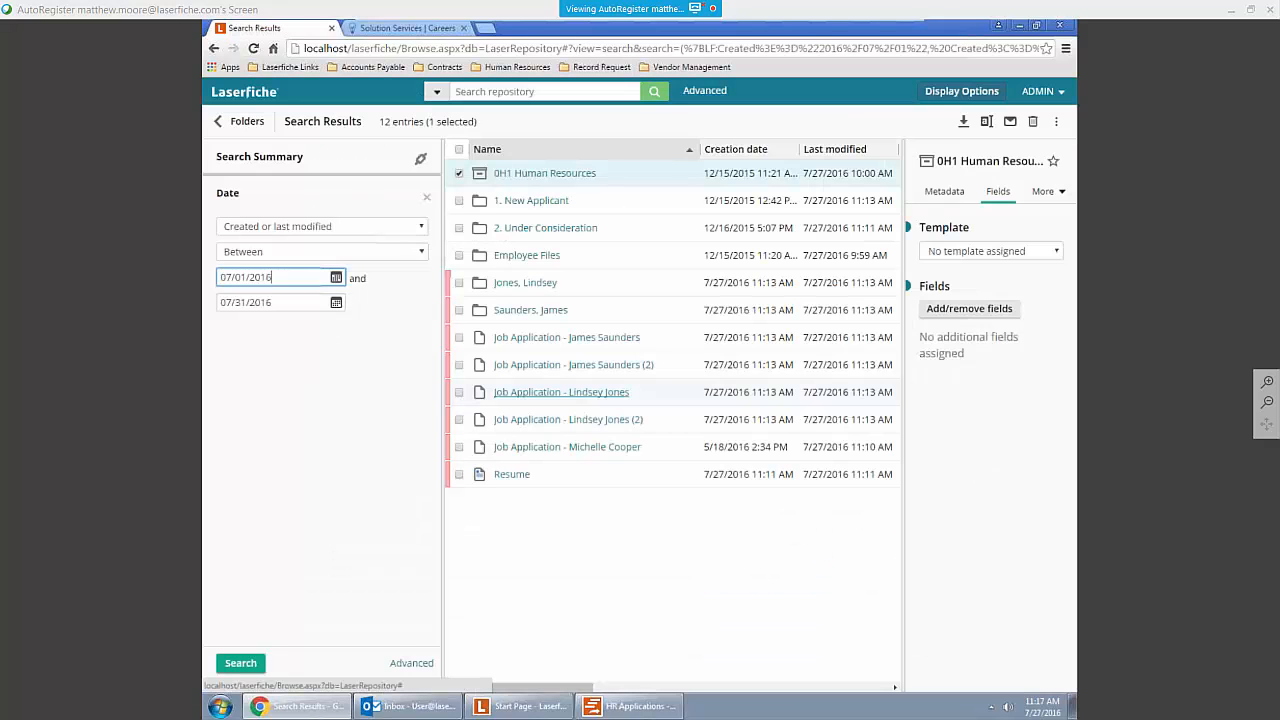